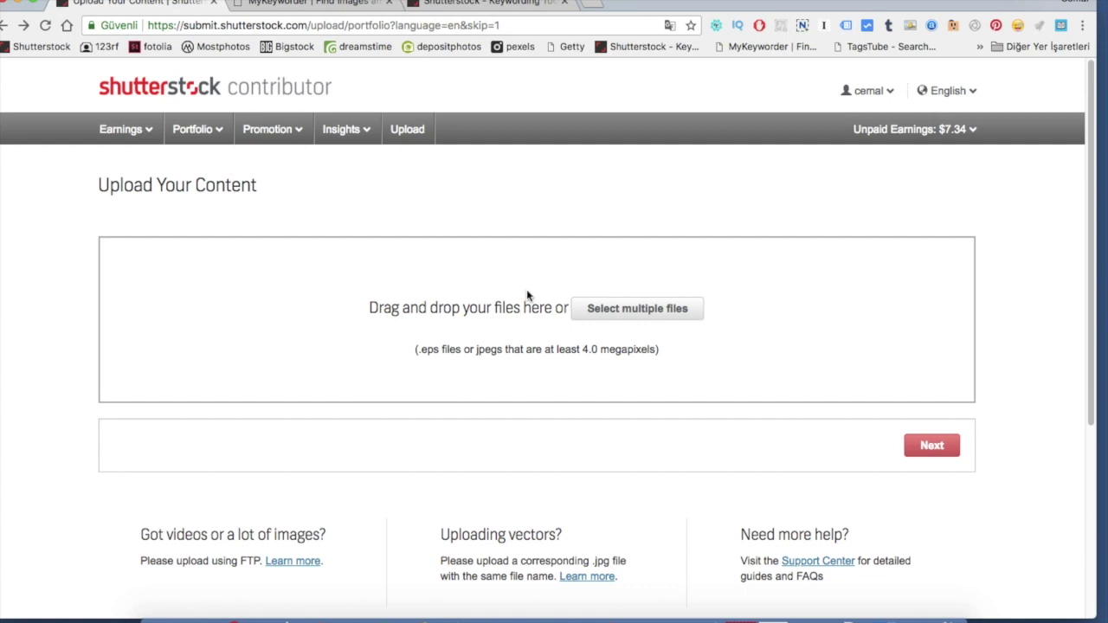
Preview DSC01092.JPG in the Masaüstü folder and try to choose it for upload
click(607, 318)
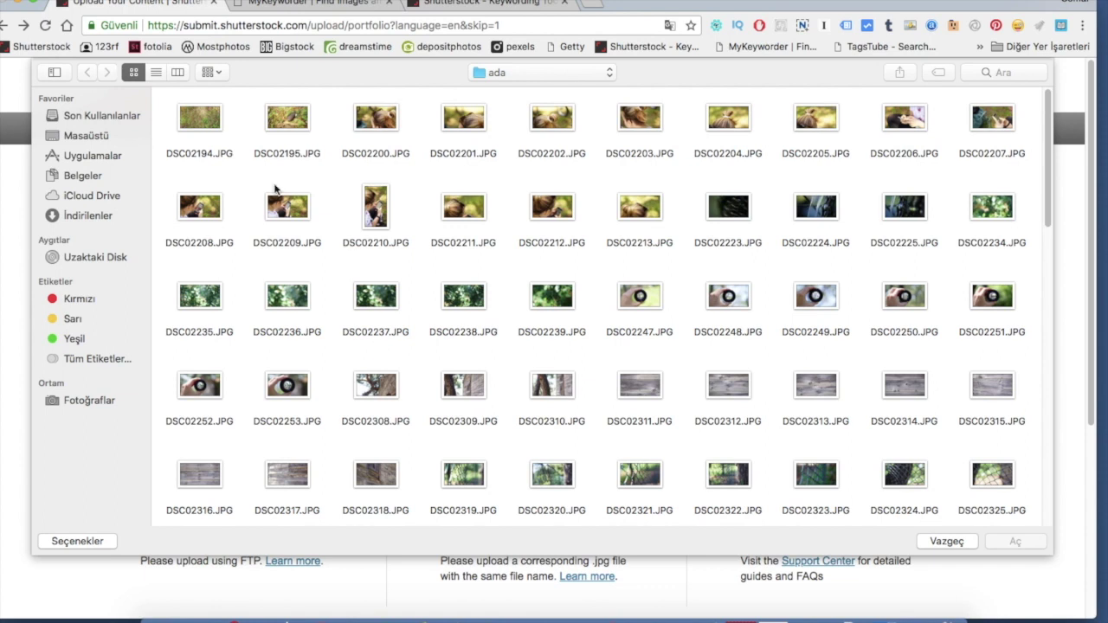
click(102, 137)
click(458, 121)
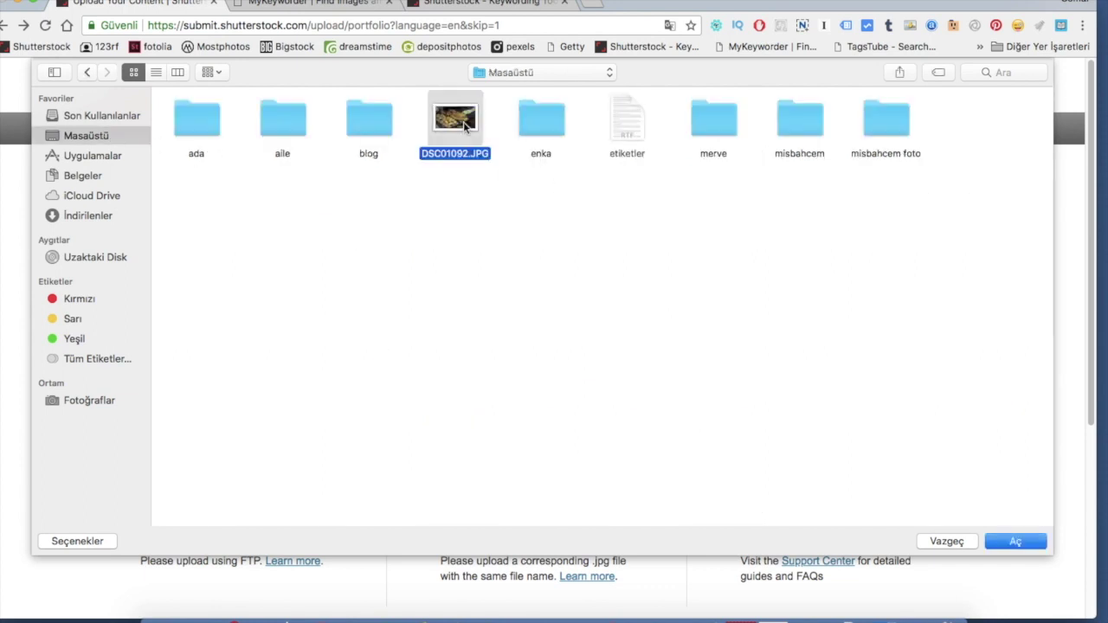
key(space)
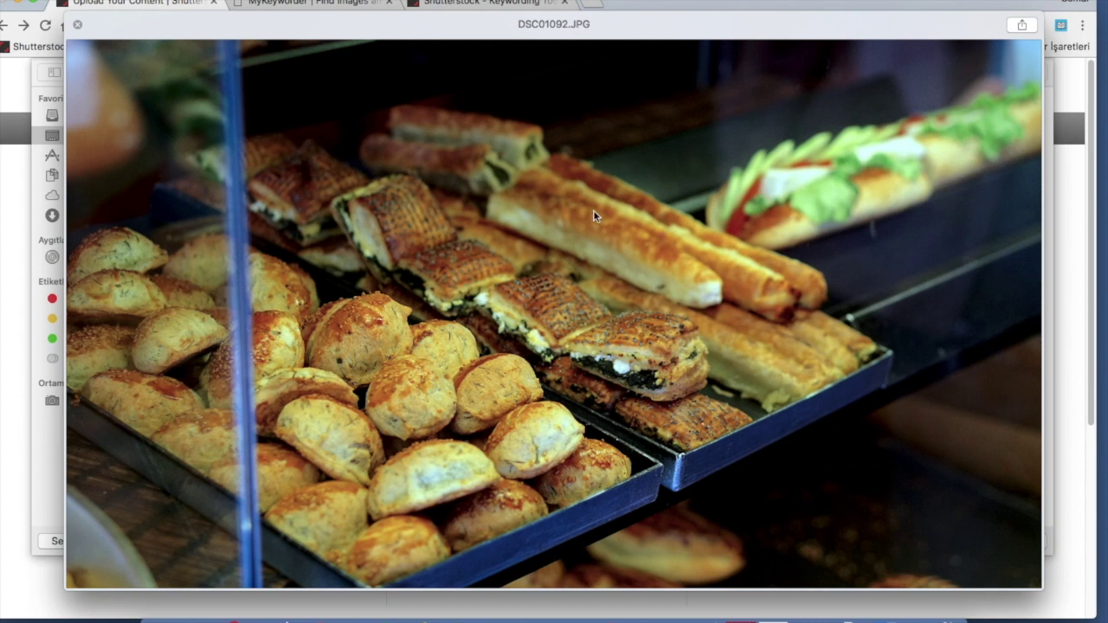
click(77, 27)
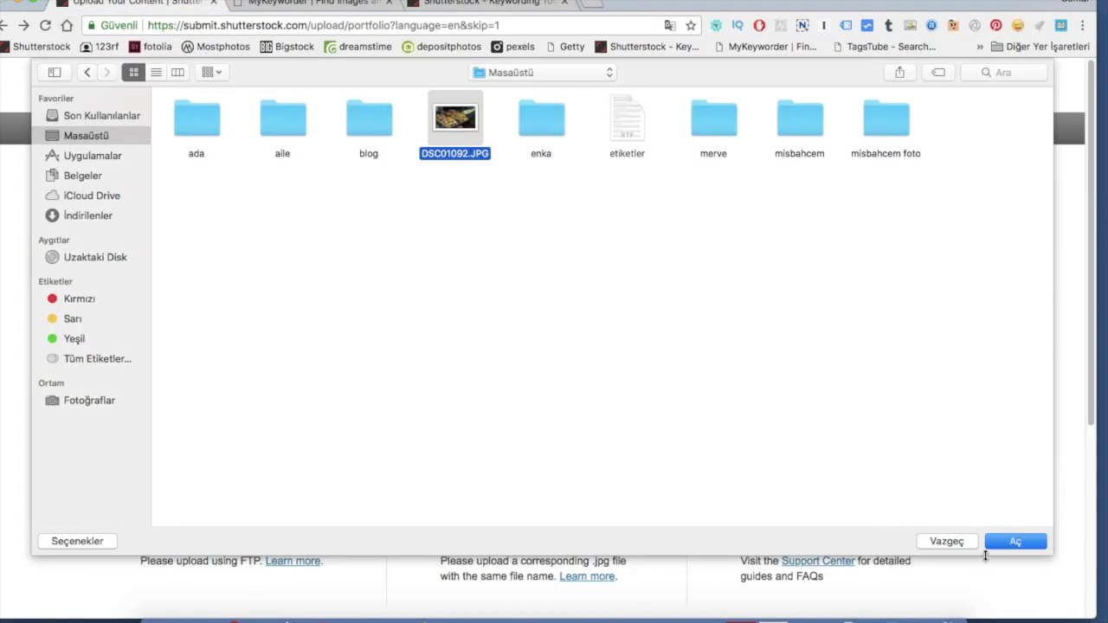
click(992, 543)
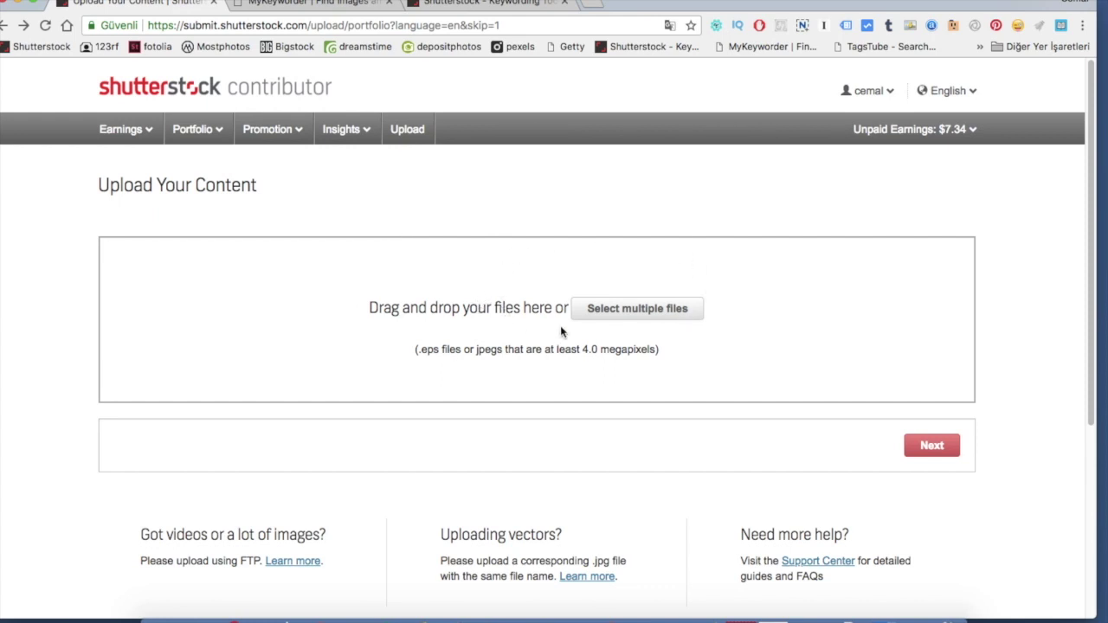
Upload DSC01092.JPG from the Masaüstü folder and continue to the content submission page
click(643, 319)
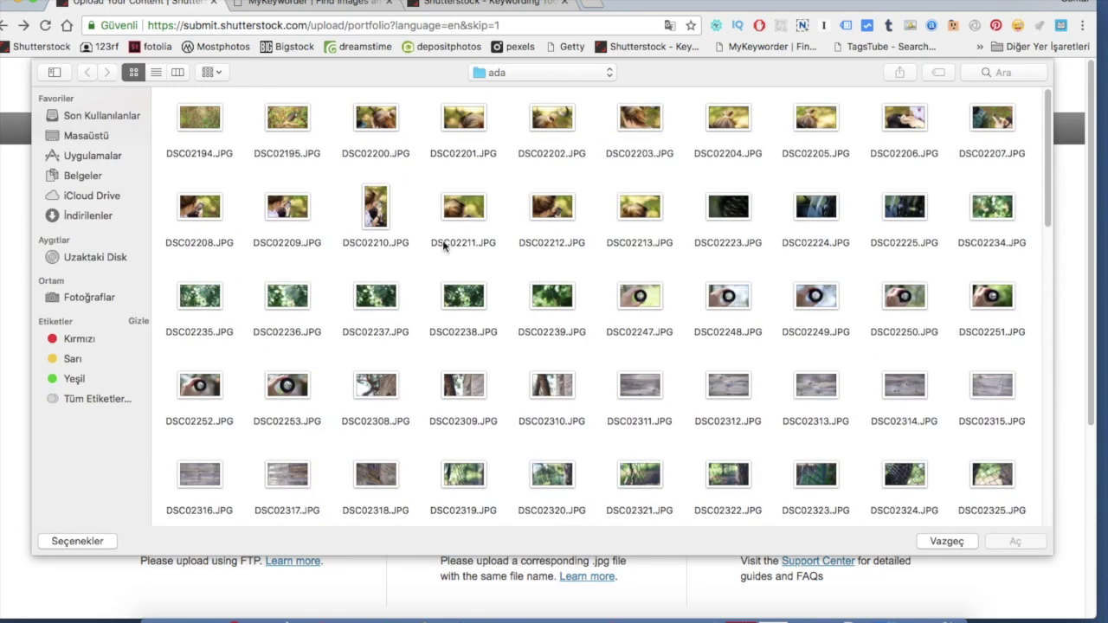
click(106, 137)
click(454, 129)
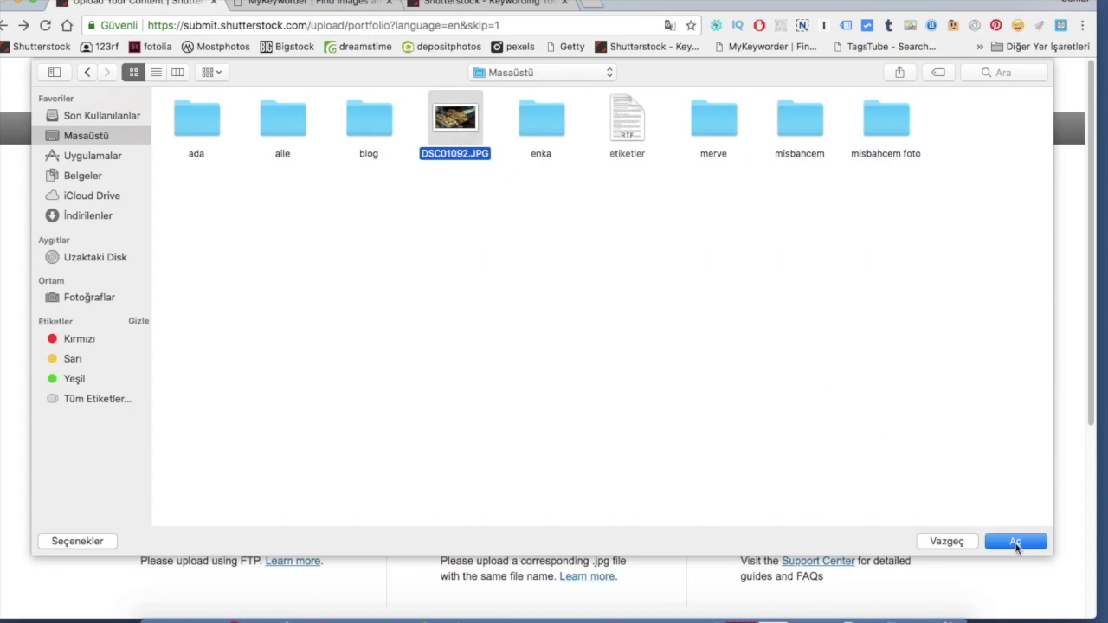
click(1016, 542)
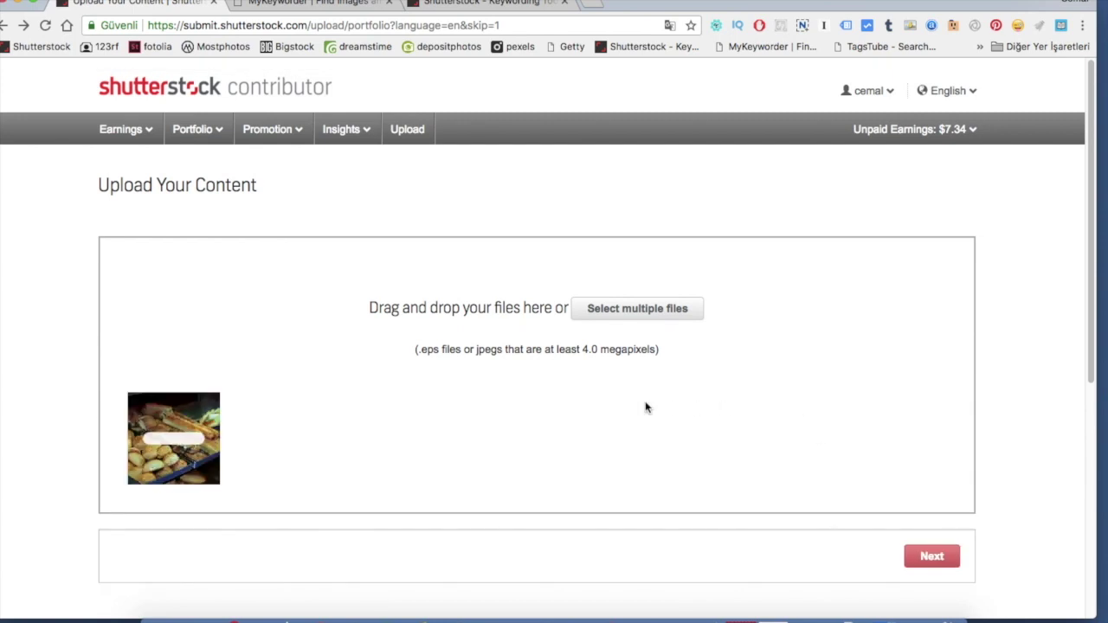
scroll(274, 457, down, 1)
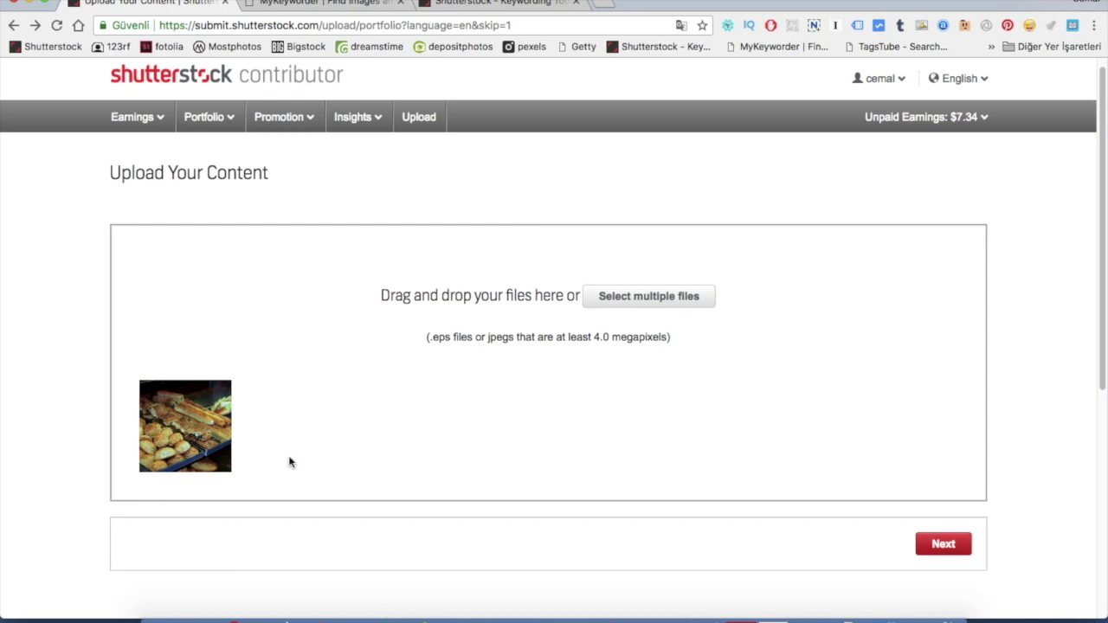
click(944, 545)
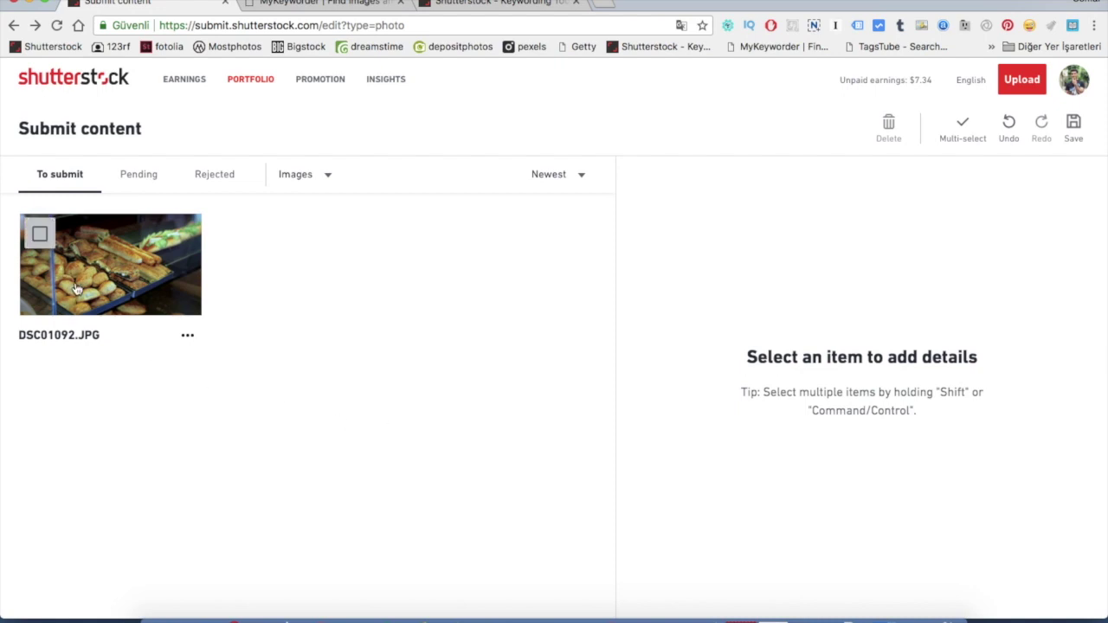
Select the DSC01092.JPG photo and enter the description "pastry and sandwich on the bakery shelf"
click(40, 234)
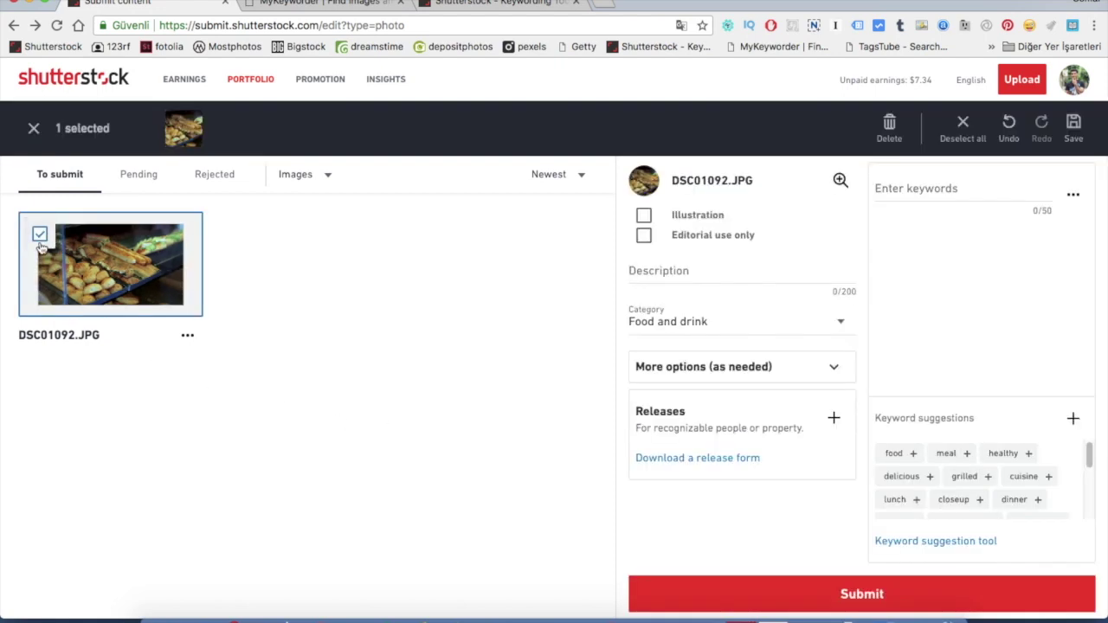
click(31, 130)
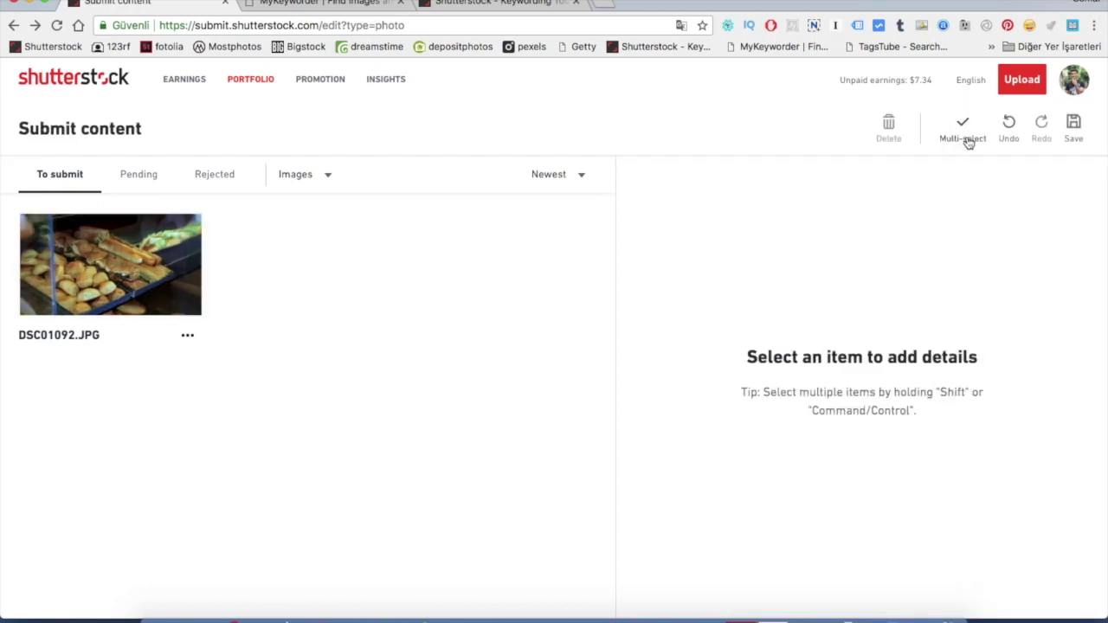
mouse_move(39, 238)
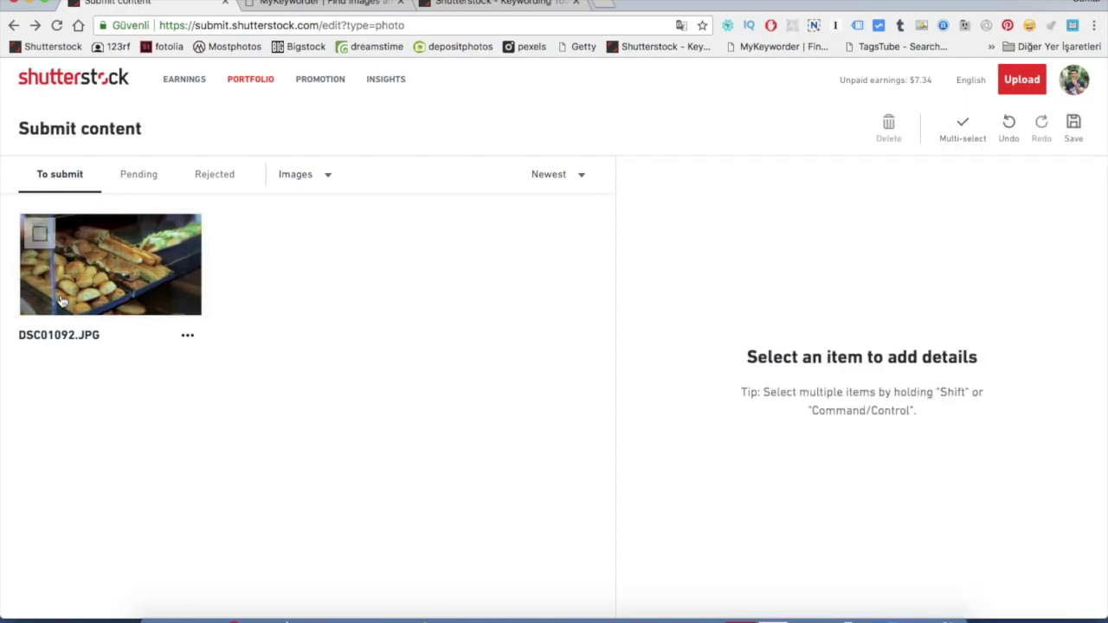
click(39, 235)
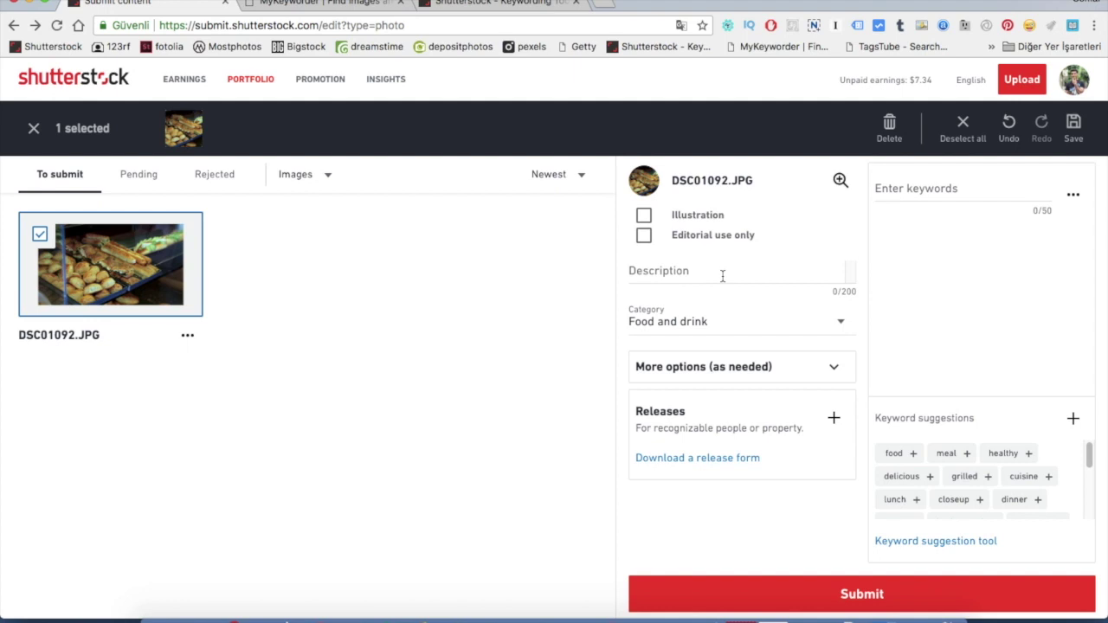
click(670, 274)
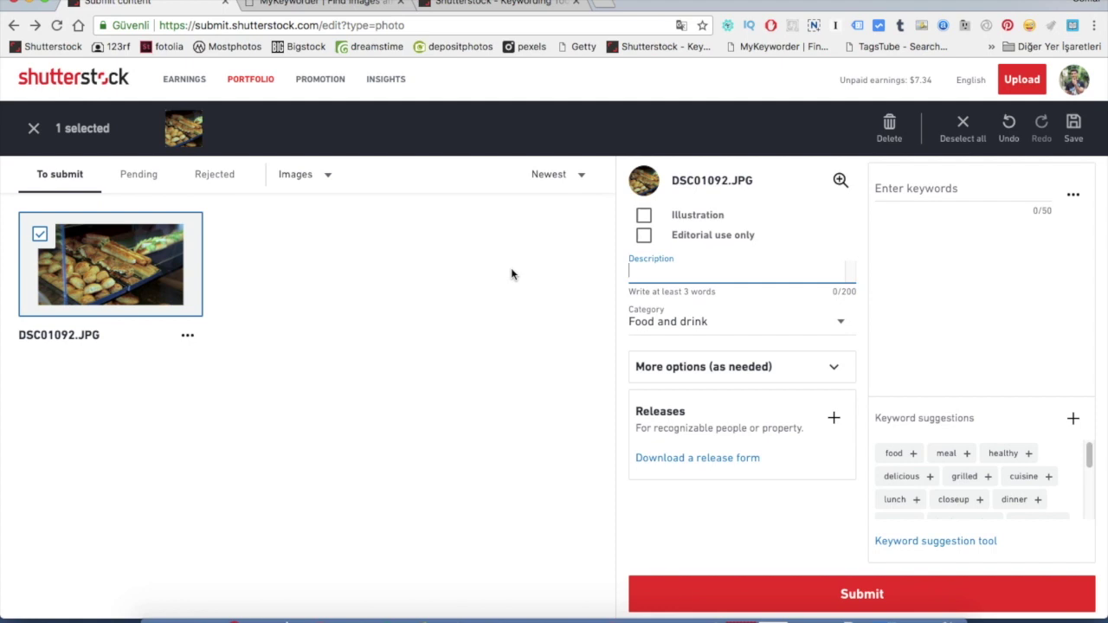
text(pastry and sa)
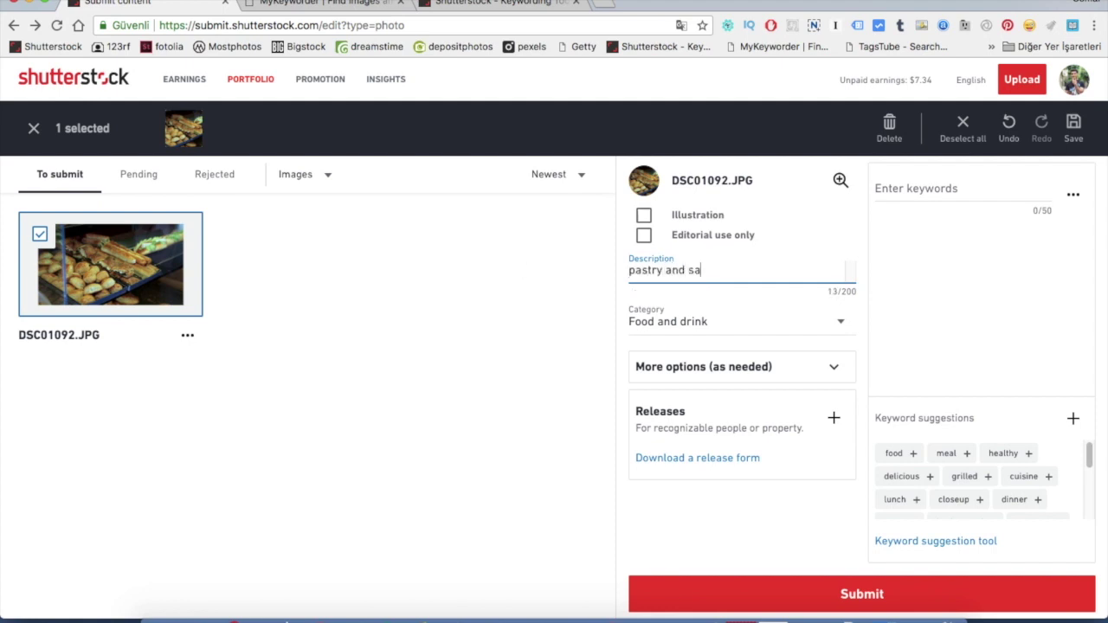
text(ndwich on the baker)
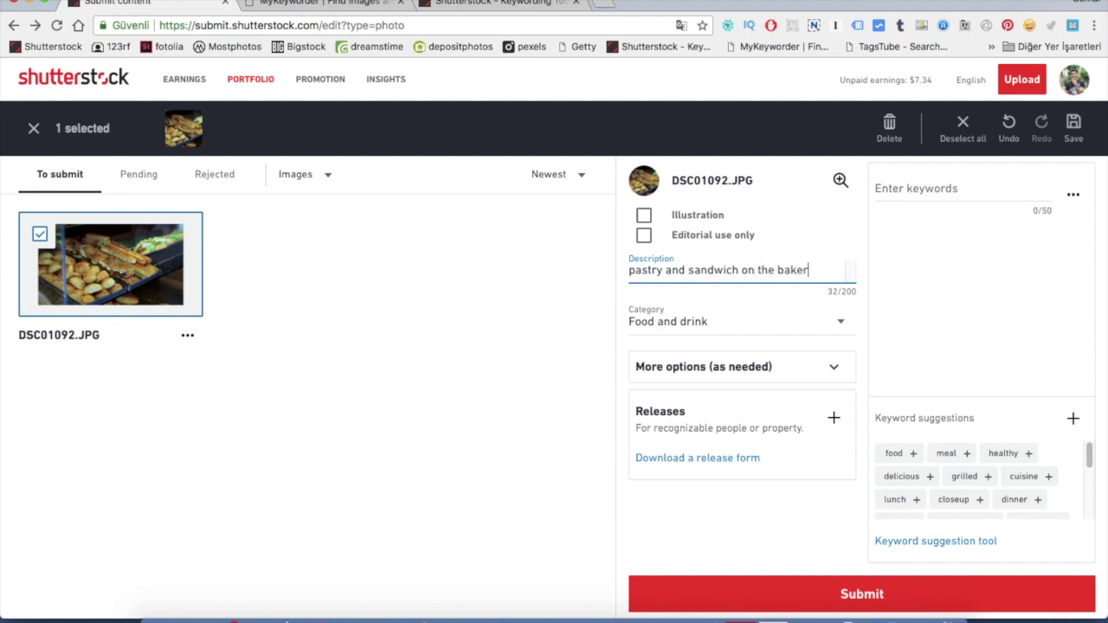
text(y shelf)
Open Google Translate at translate.google.com.tr in a new browser tab
click(609, 7)
text(translate.google.com.tr/?hl=tr)
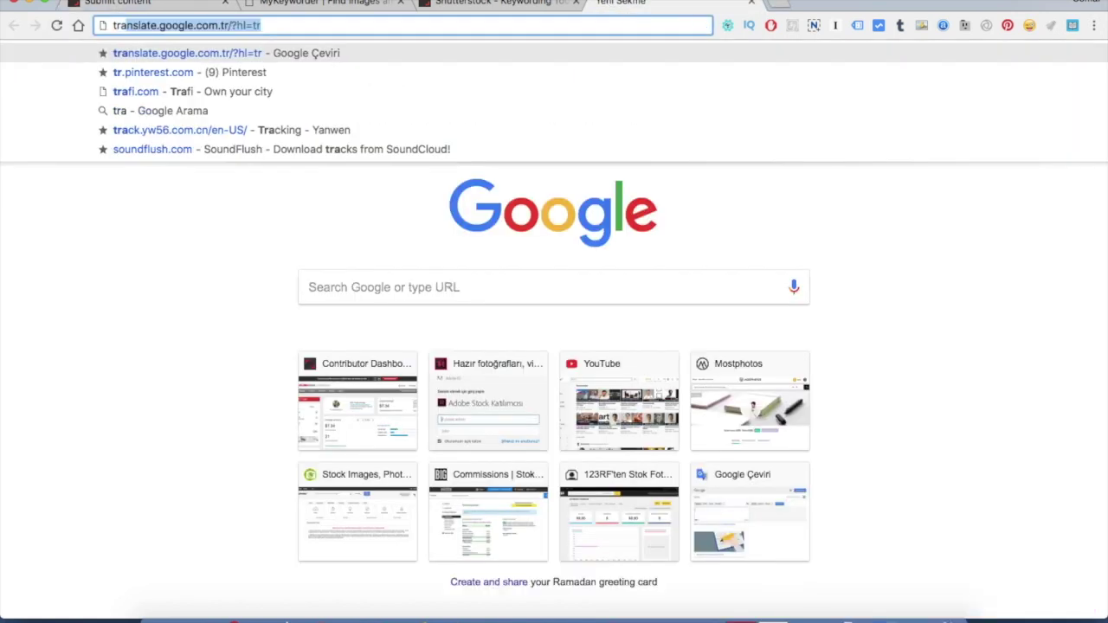
key(Return)
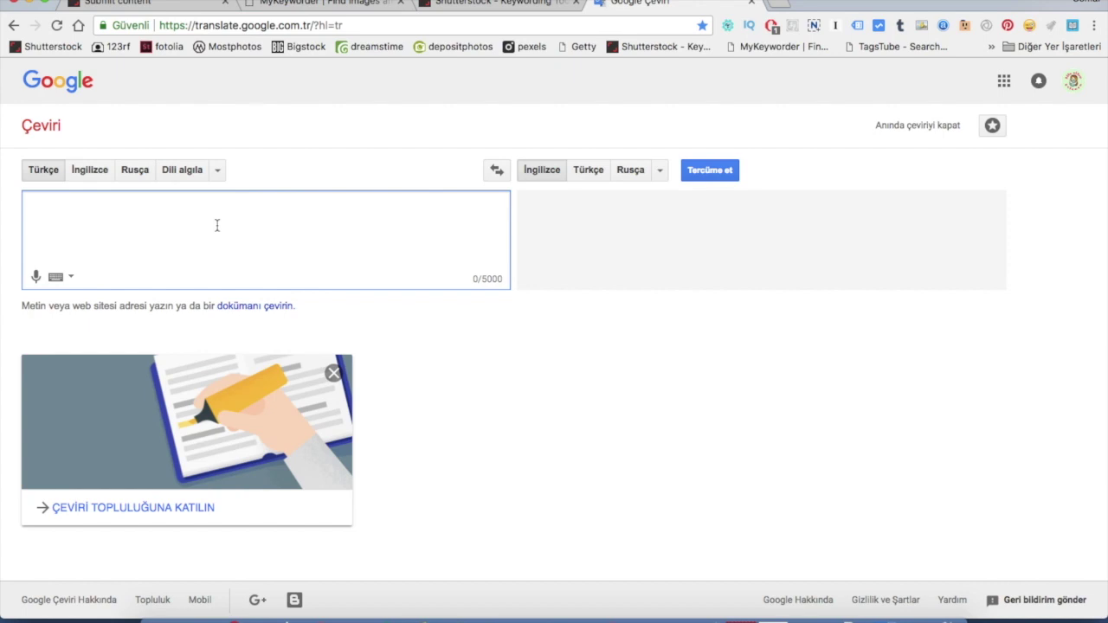
Translate "fırın rafında duran sandviçler" from Turkish to English and copy the translation
text(fırın ra)
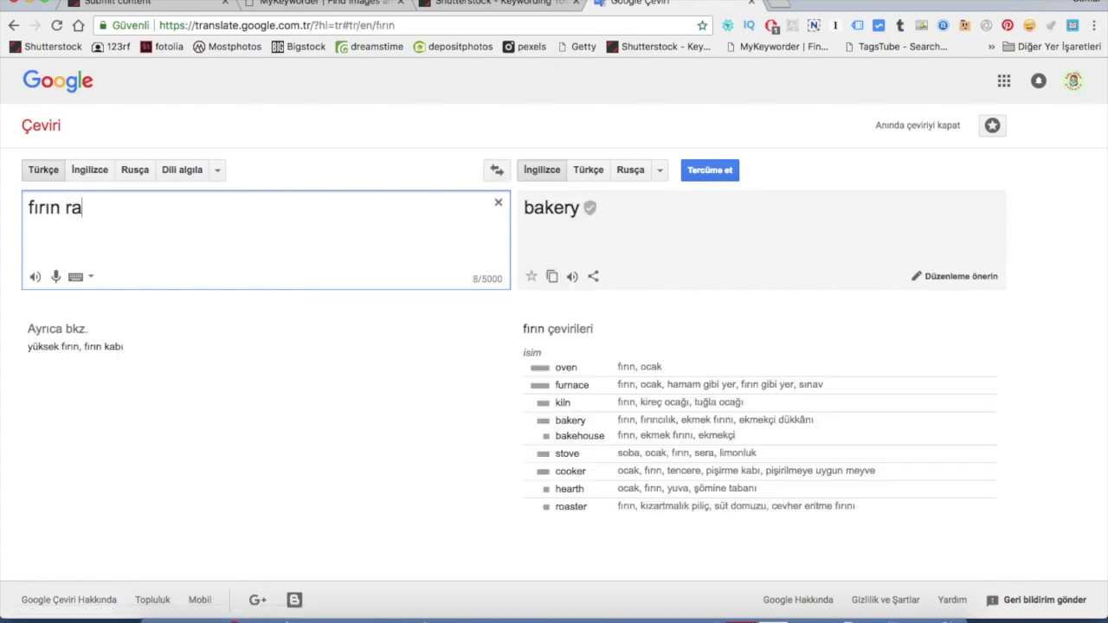
text(fında duera)
key(BackSpace)
text(ran)
key(BackSpace)
key(BackSpace)
key(BackSpace)
key(BackSpace)
text(ran sa)
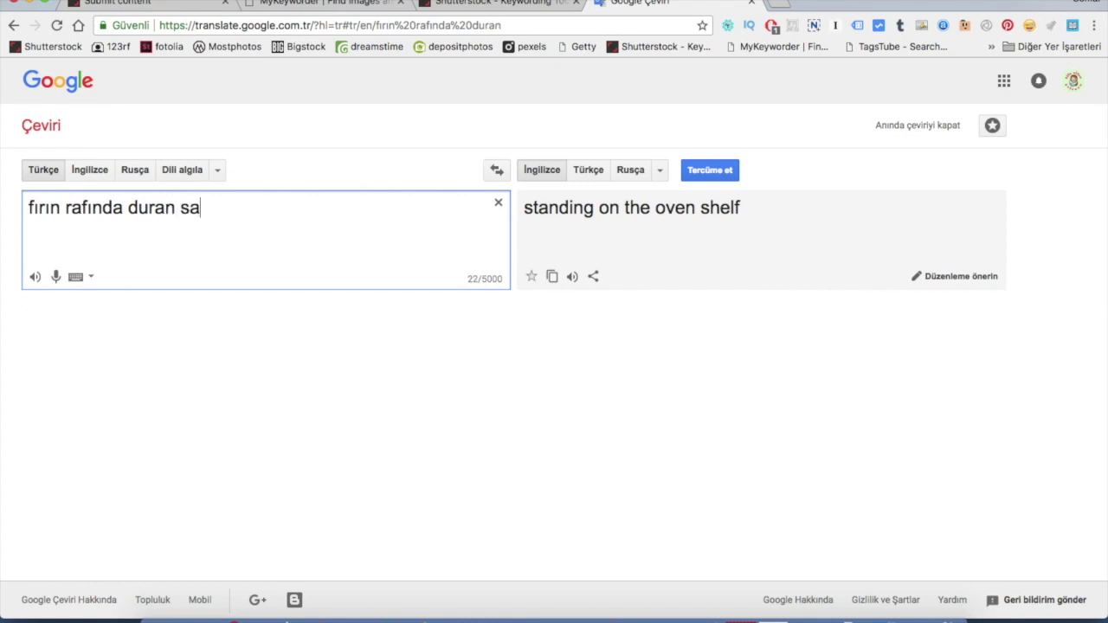
text(ndwi)
key(BackSpace)
key(BackSpace)
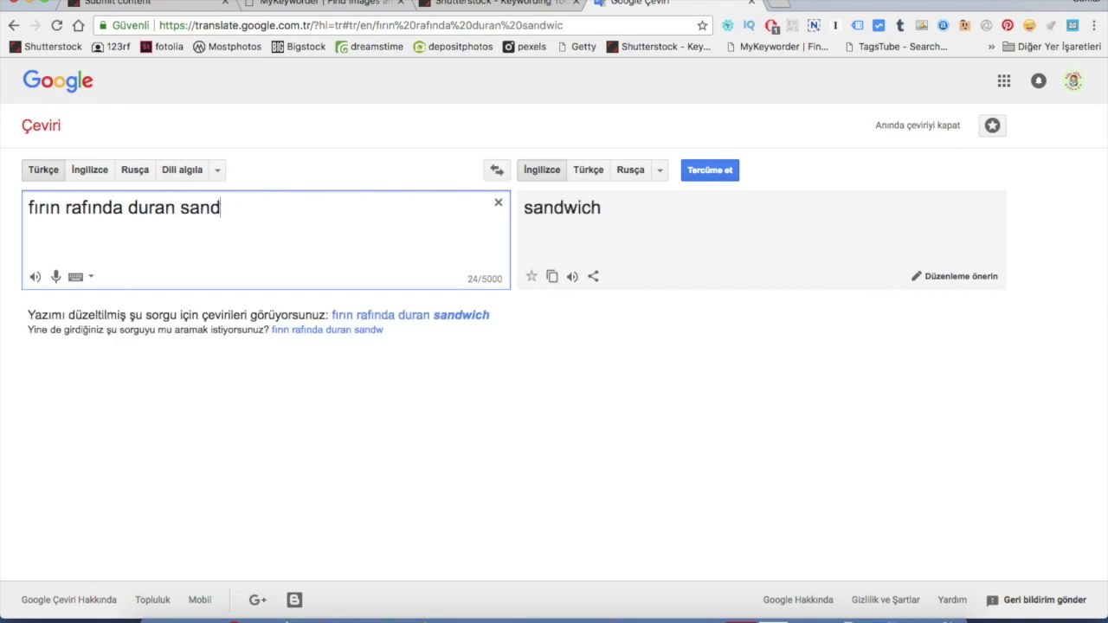
text(viçler)
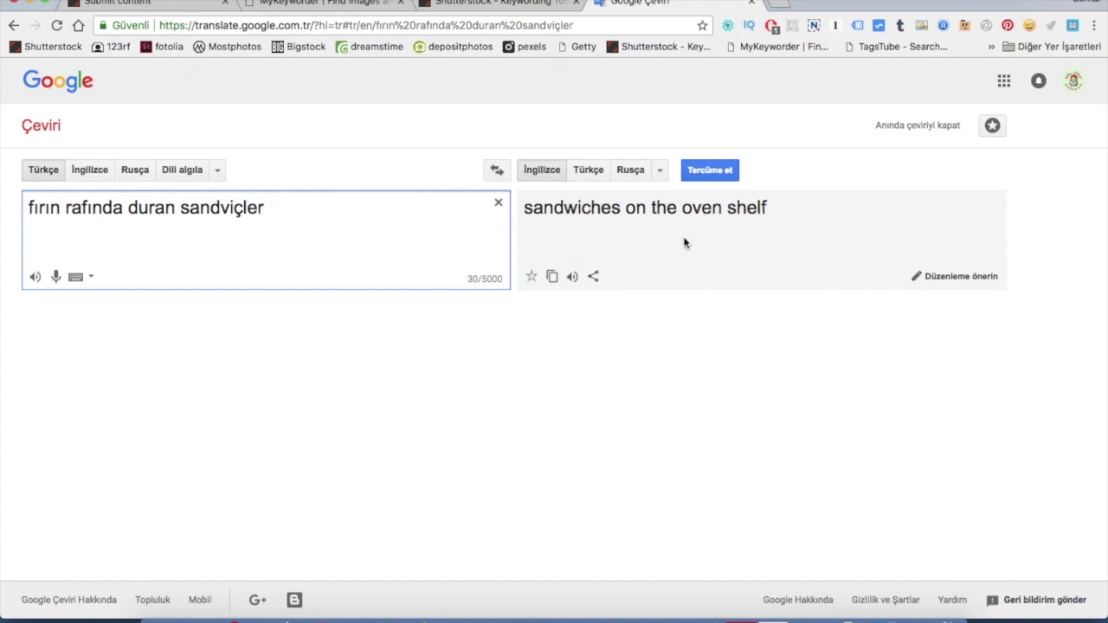
click(552, 277)
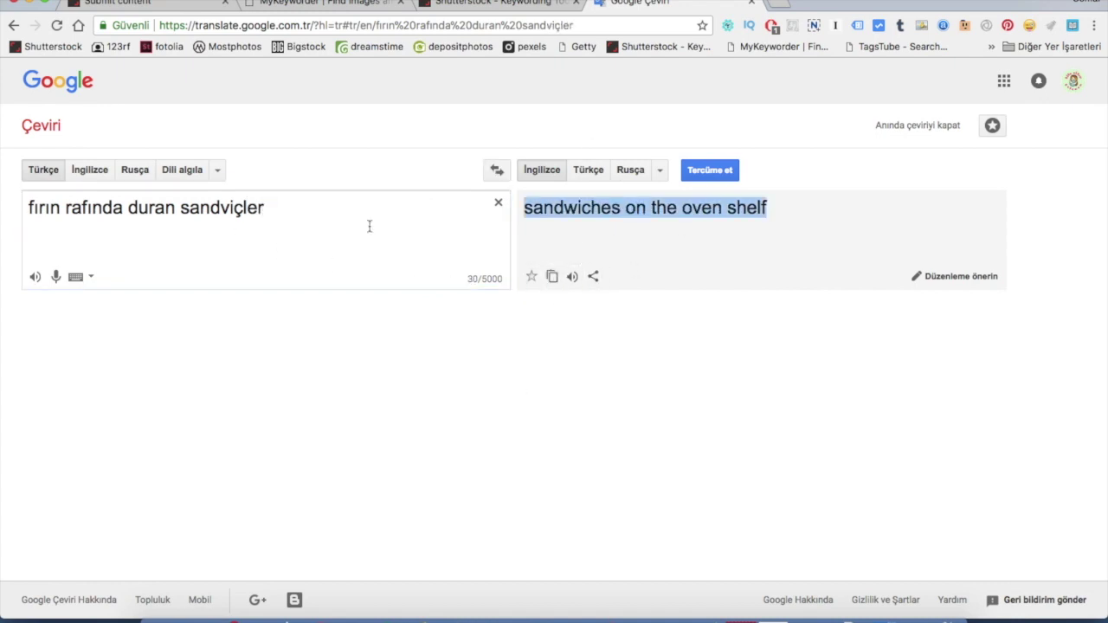
Return to the content submission page and review the keyword entry area and suggestions for the selected photo
click(511, 7)
click(208, 10)
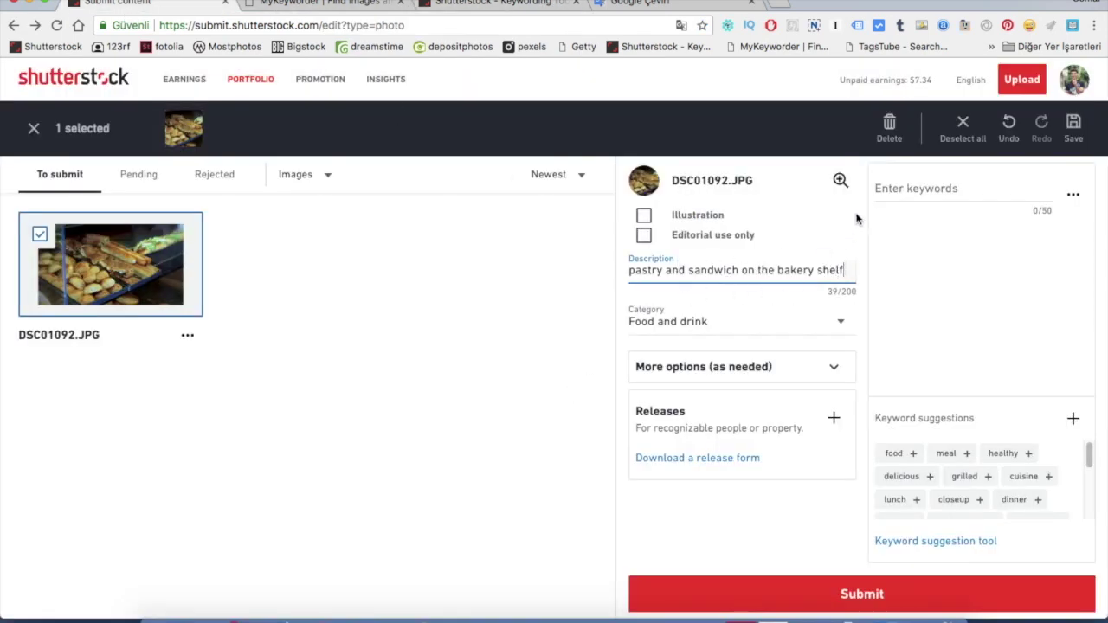
click(919, 192)
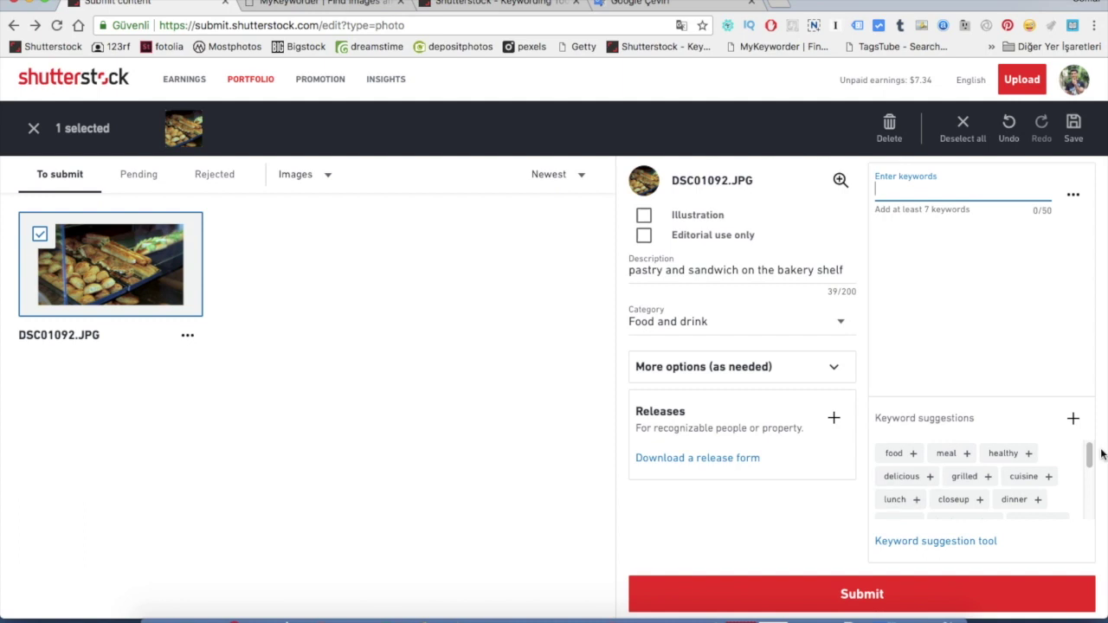
mouse_move(1090, 456)
mouse_down()
mouse_move(1089, 508)
mouse_move(1088, 458)
mouse_up()
click(456, 7)
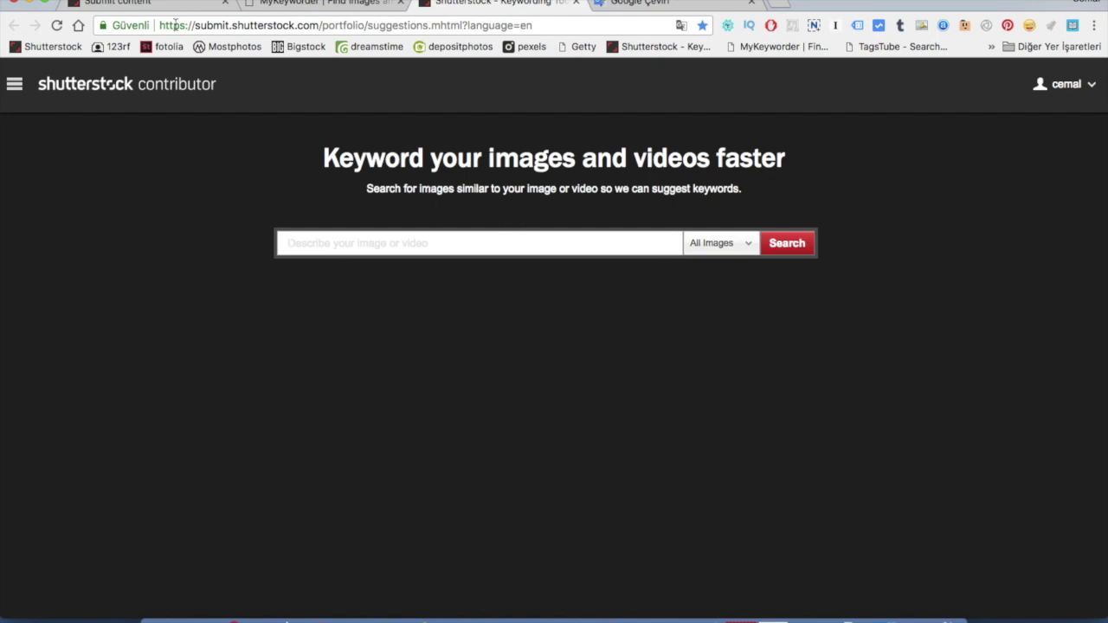
click(148, 3)
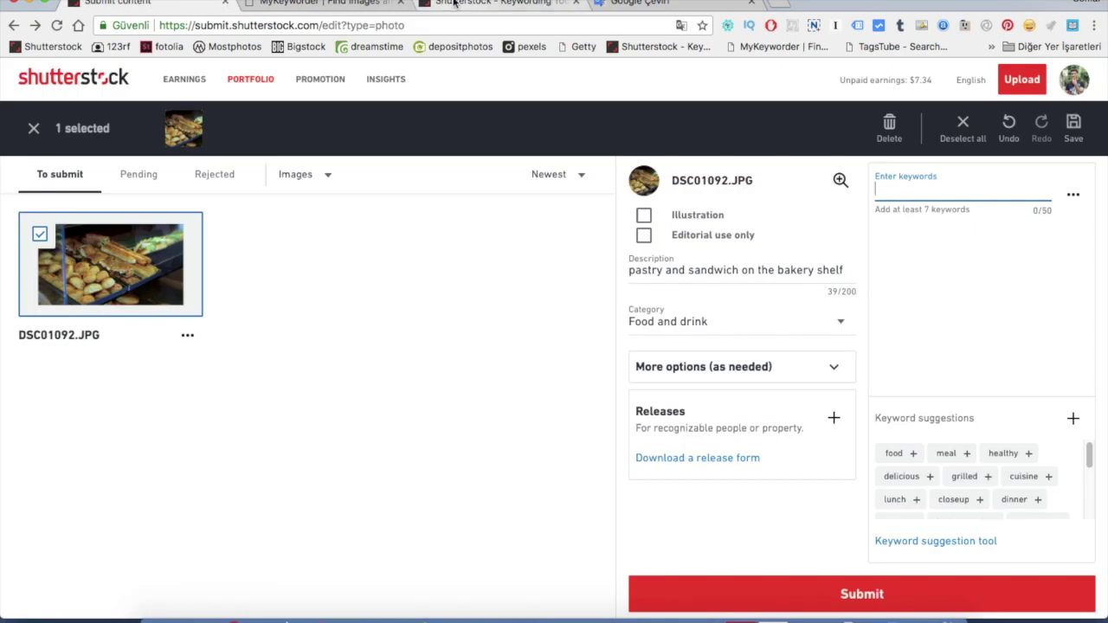
click(454, 4)
text(past)
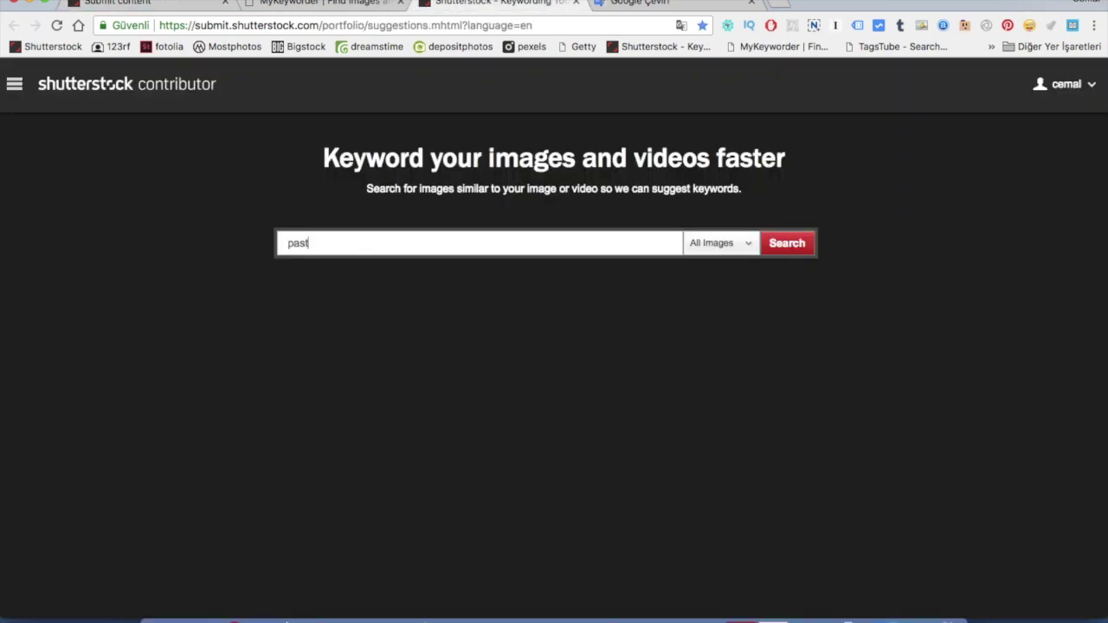
key(BackSpace)
click(147, 3)
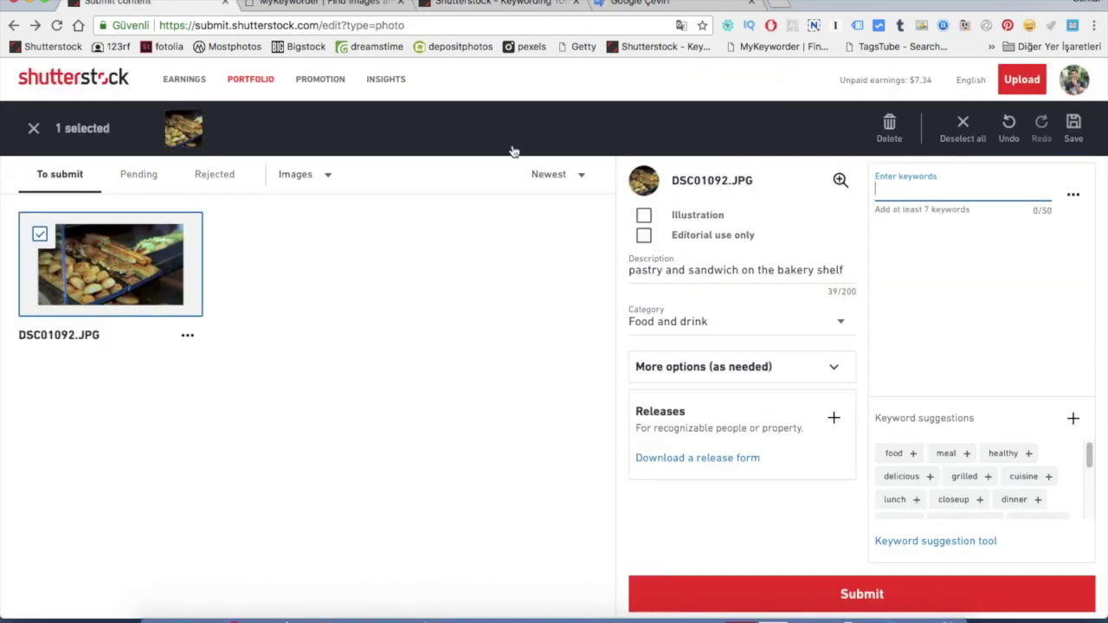
Copy the photo's description and search the keyword suggestion tool for "pastry and sandwich on the bakery shelf"
triple_click(697, 275)
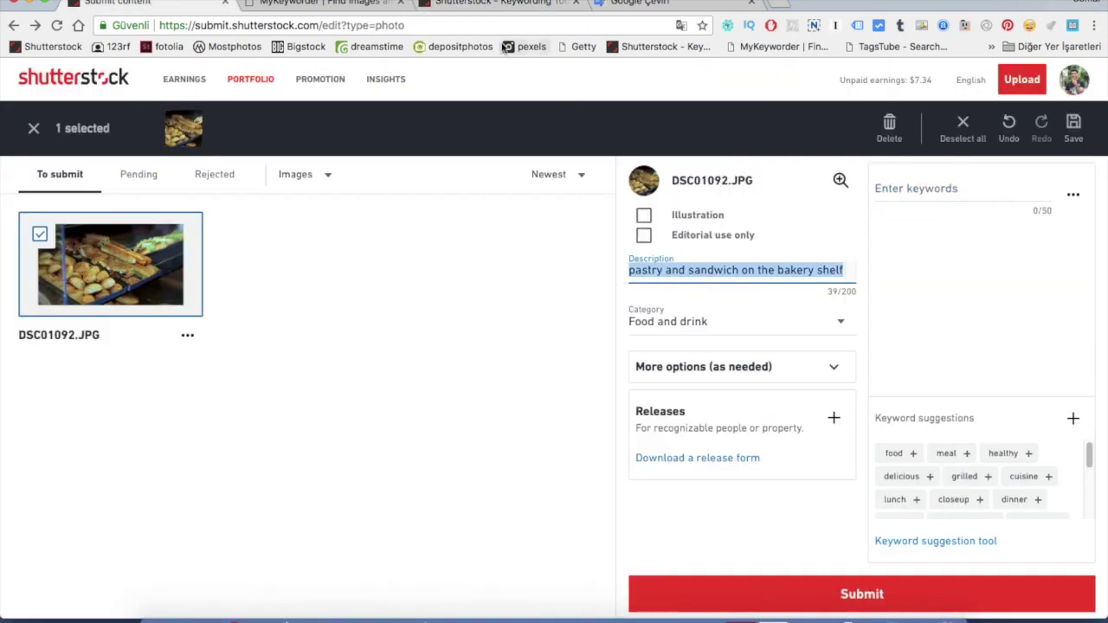
click(511, 5)
click(387, 237)
key(super+v)
click(783, 249)
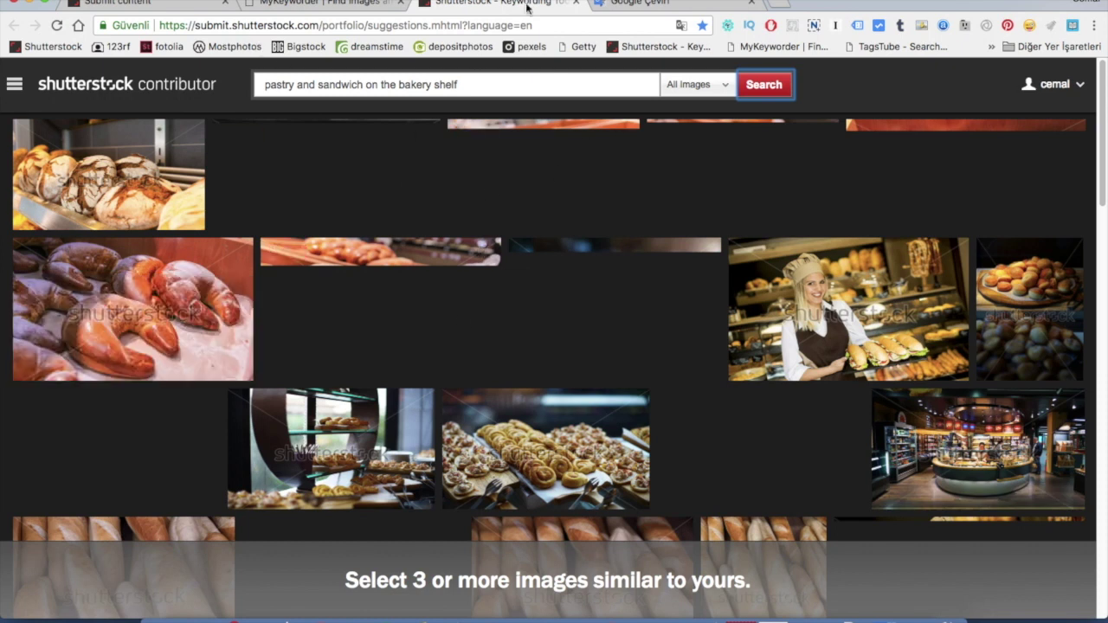
Check the keyword suggestion tool link on the submission page, and go back to browse the image results for the photo's description
click(116, 7)
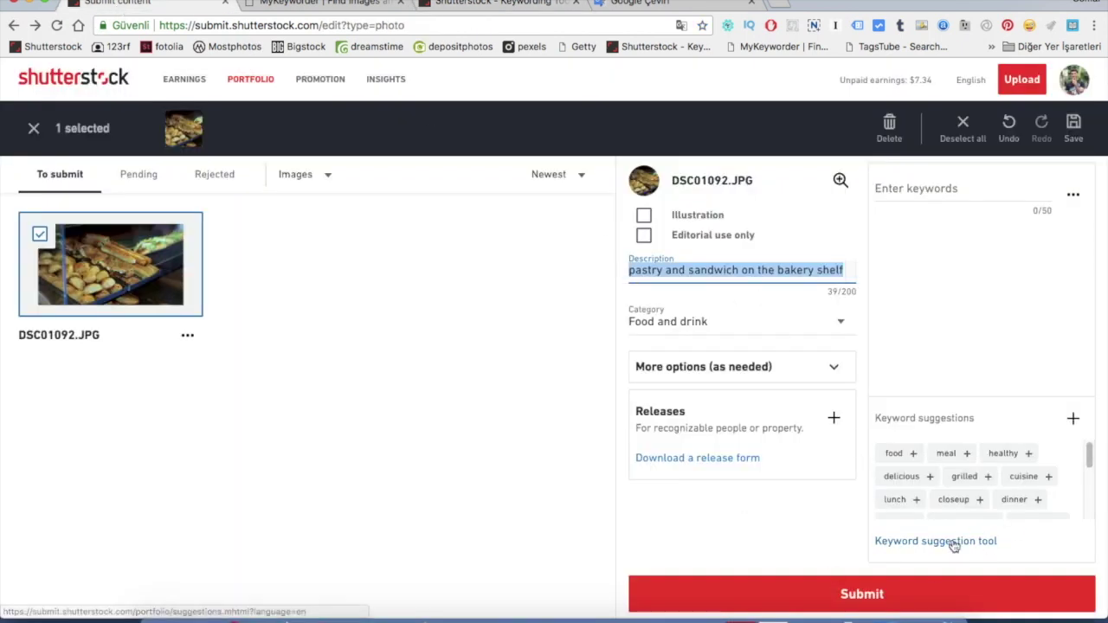
click(892, 535)
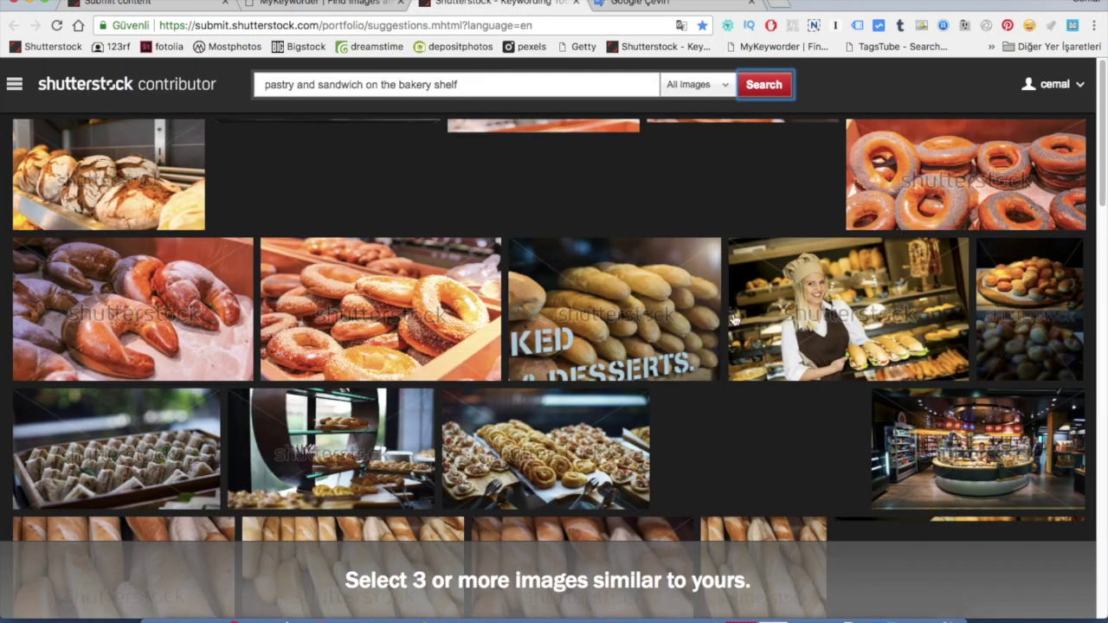
scroll(462, 357, down, 3)
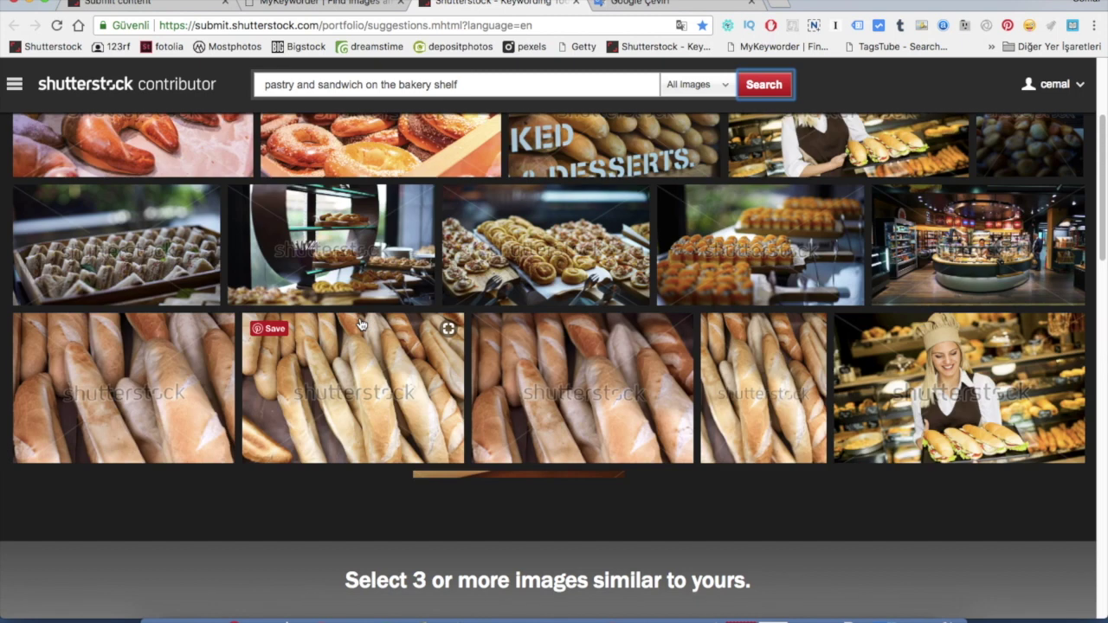
scroll(361, 324, up, 2)
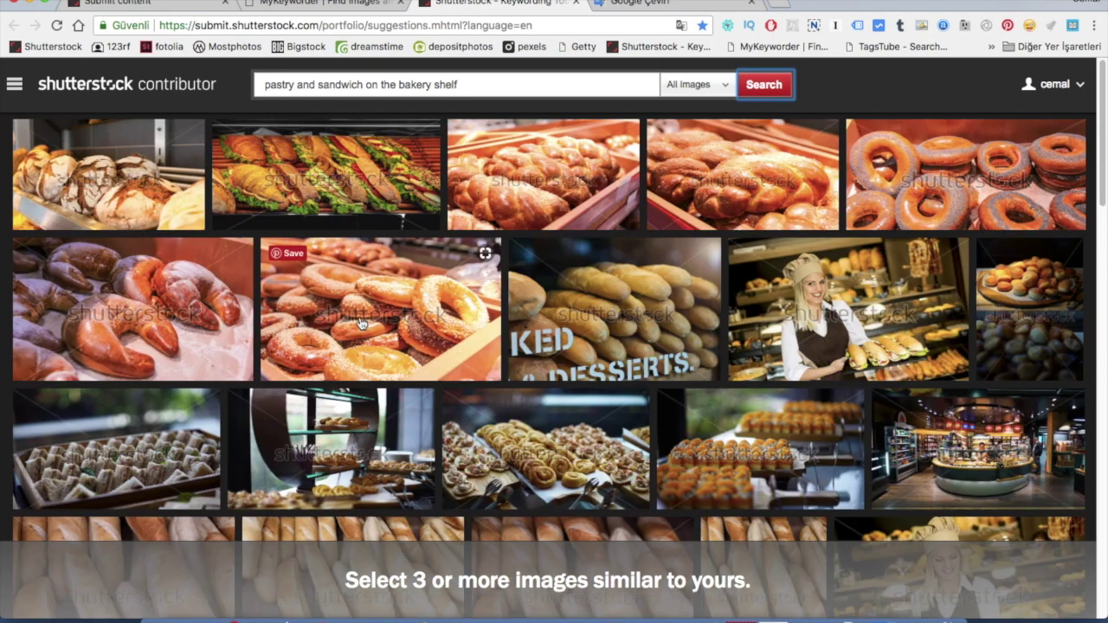
Select three similar images, including the lettuce-filled sandwiches, the bread loaves and the sandwich display, and get their keywords
click(314, 191)
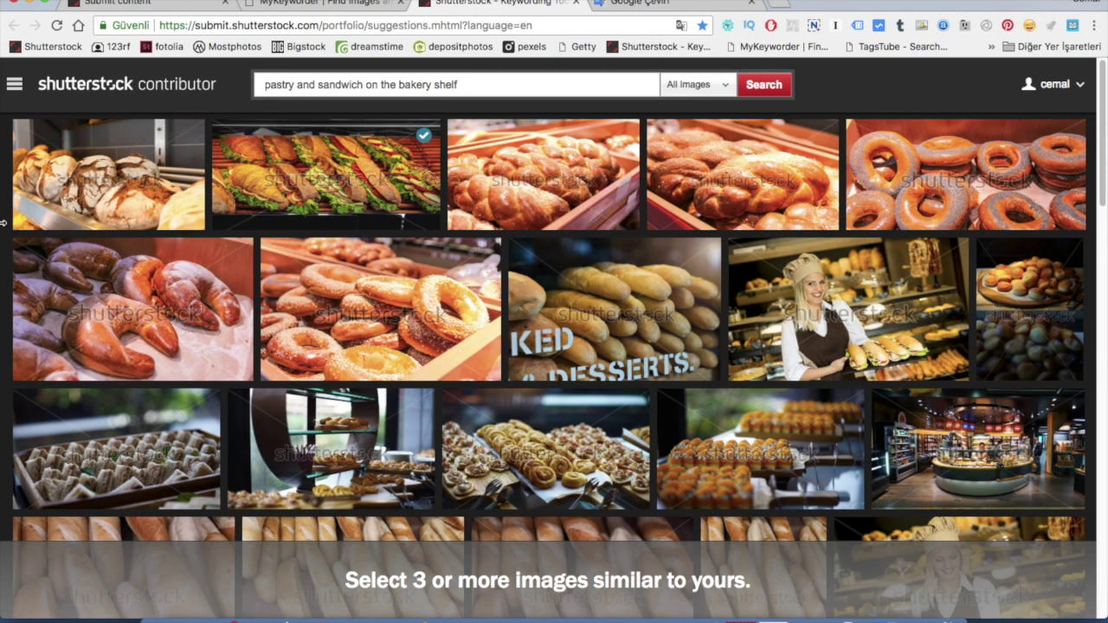
click(139, 195)
scroll(423, 359, down, 5)
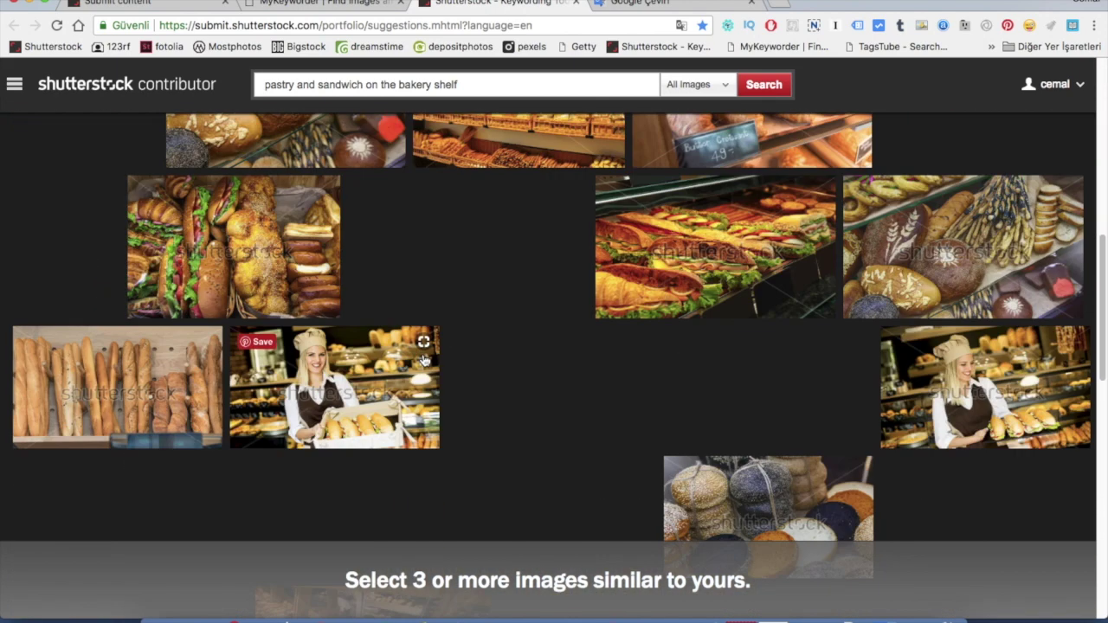
scroll(423, 359, down, 5)
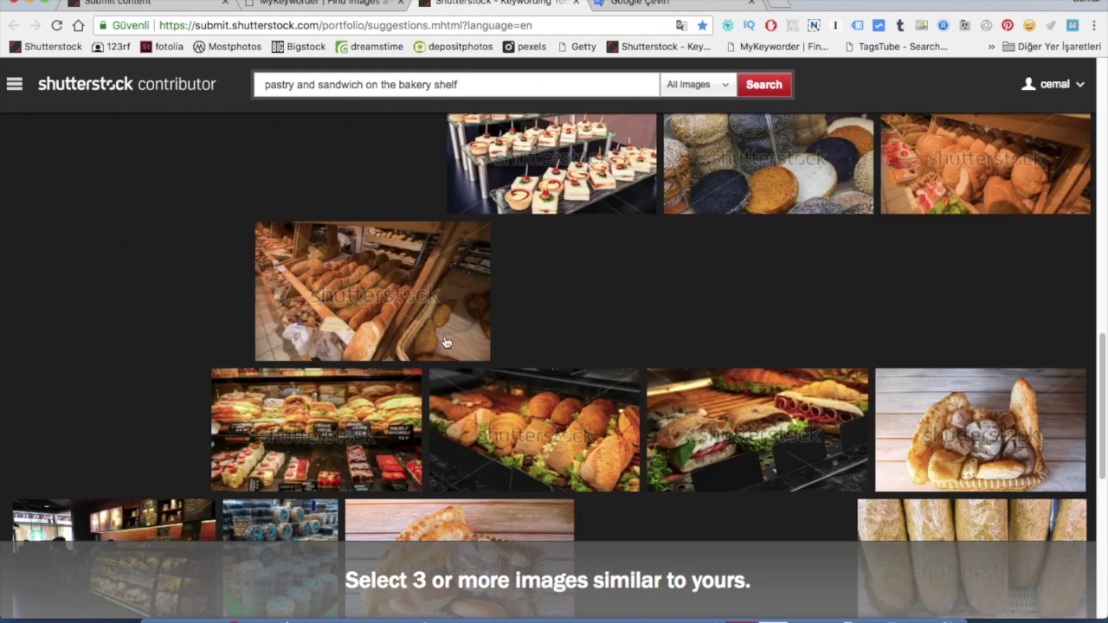
scroll(446, 342, down, 2)
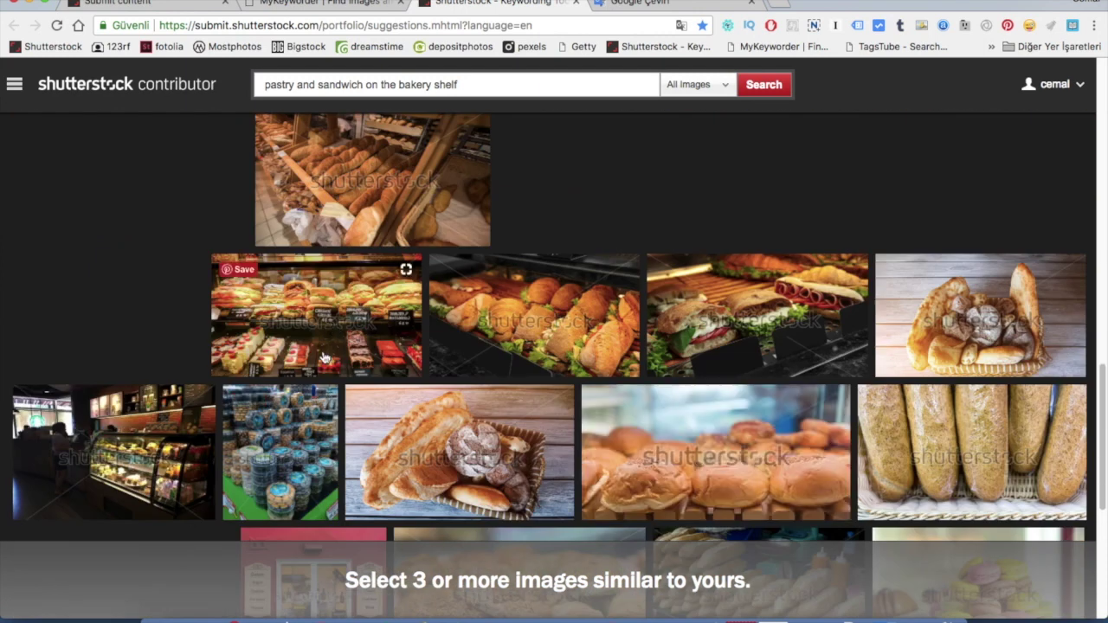
click(715, 308)
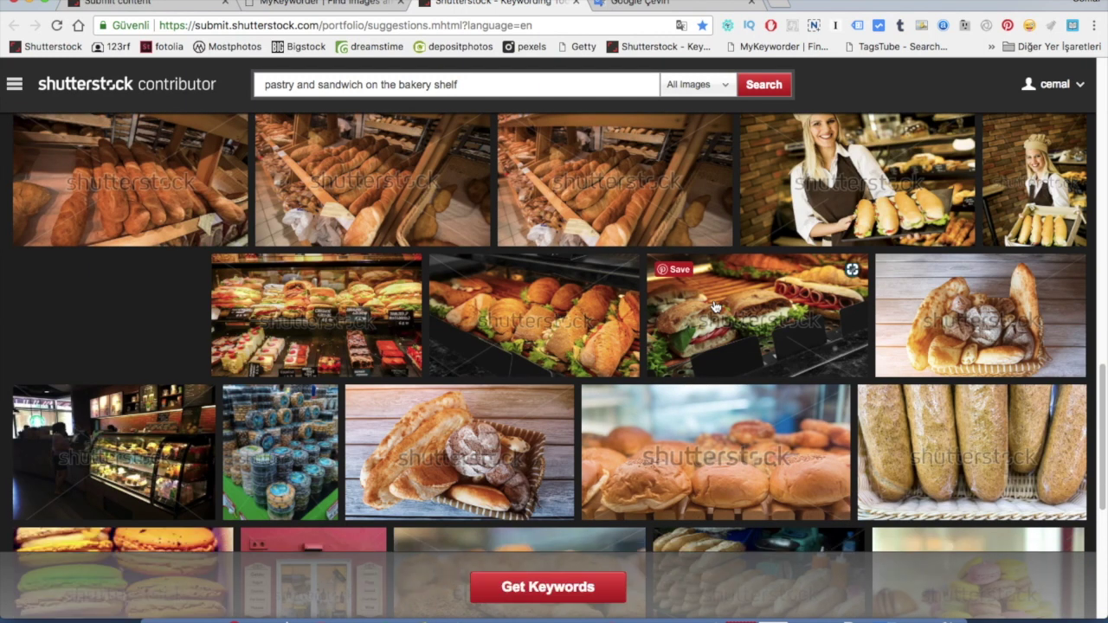
click(580, 585)
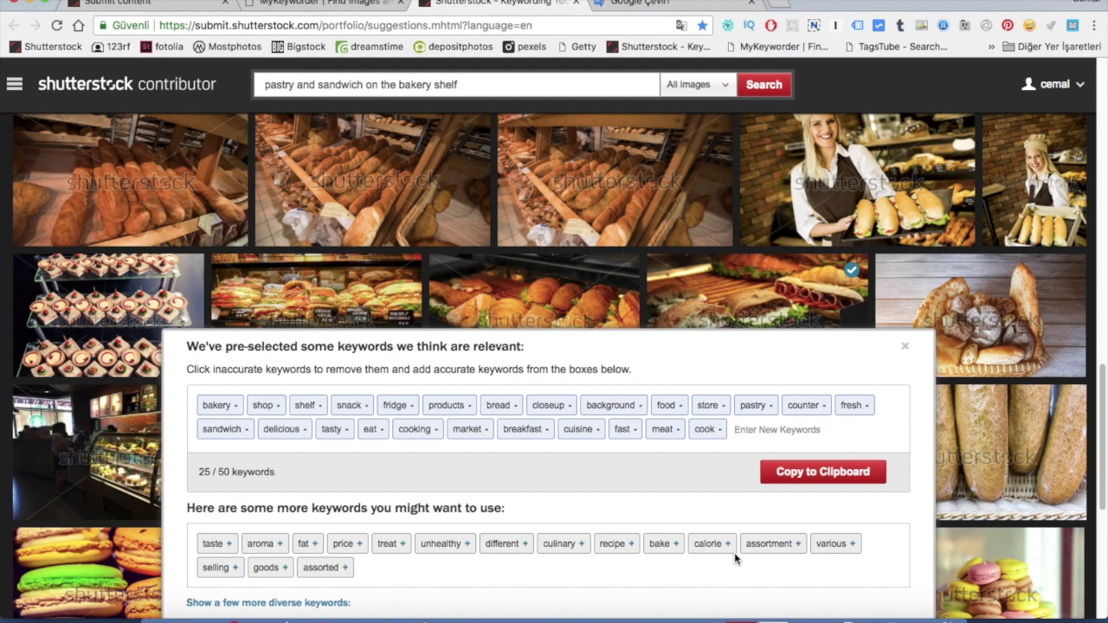
Add the suggested keywords "taste" and "selling", plus "cookery" from the more diverse keywords, to the preselected list
click(212, 544)
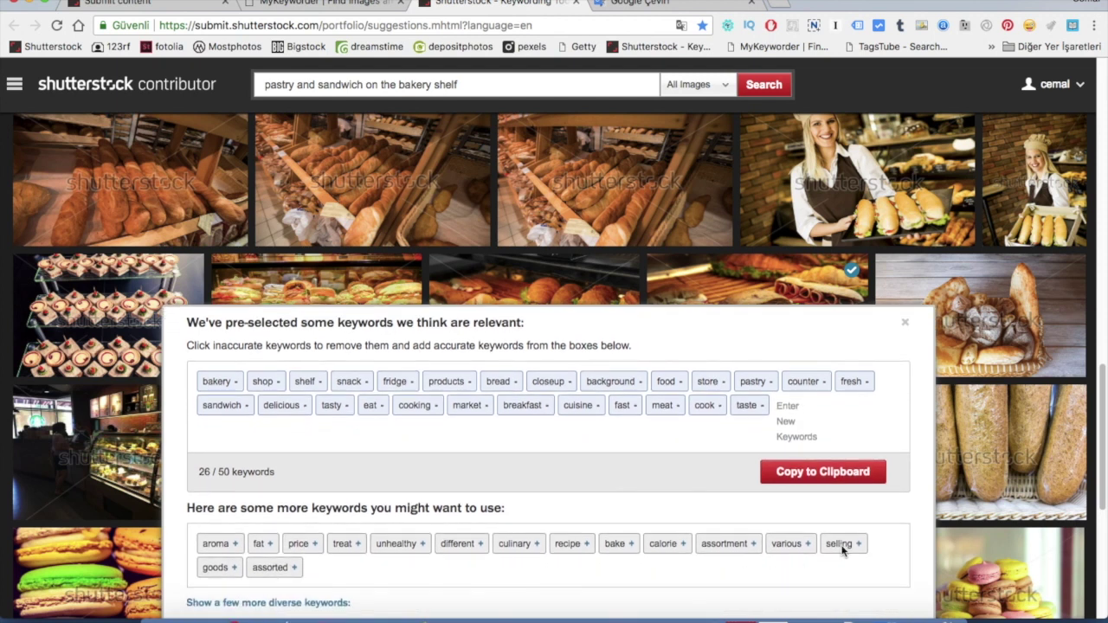
click(840, 543)
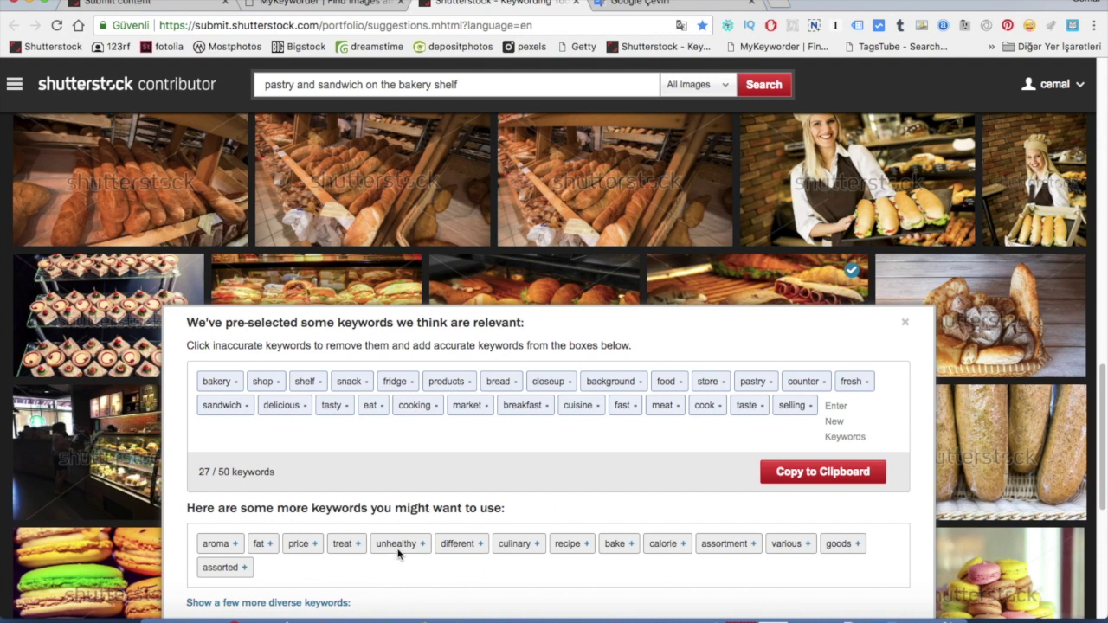
scroll(214, 604, down, 1)
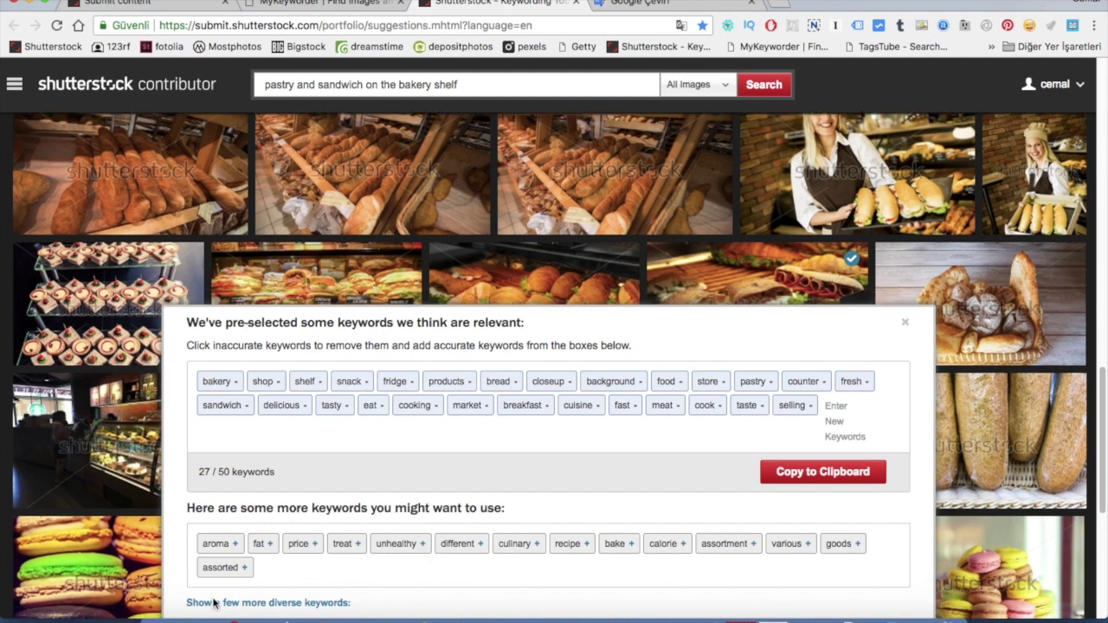
click(256, 603)
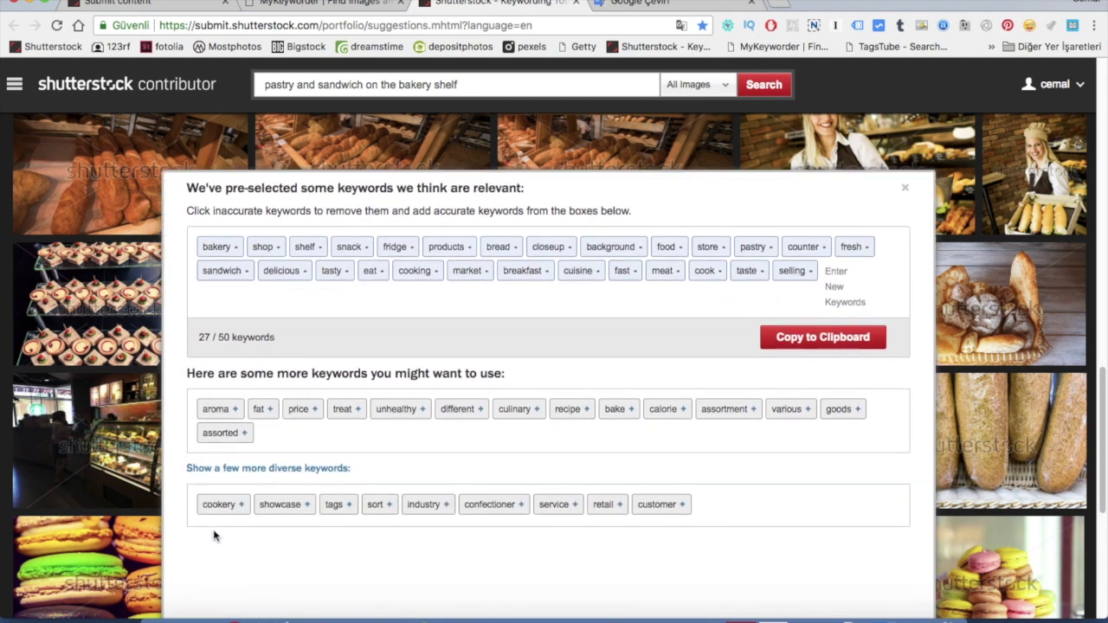
click(222, 509)
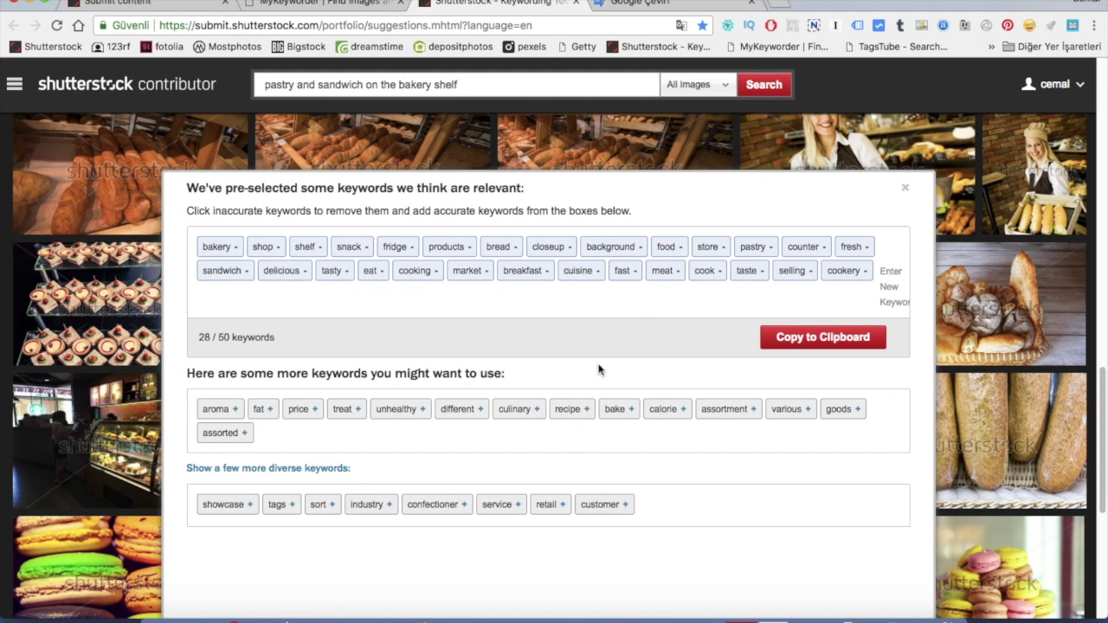
Copy the selected keyword list and add it to the keywords of DSC01092.JPG on the submission page
click(809, 338)
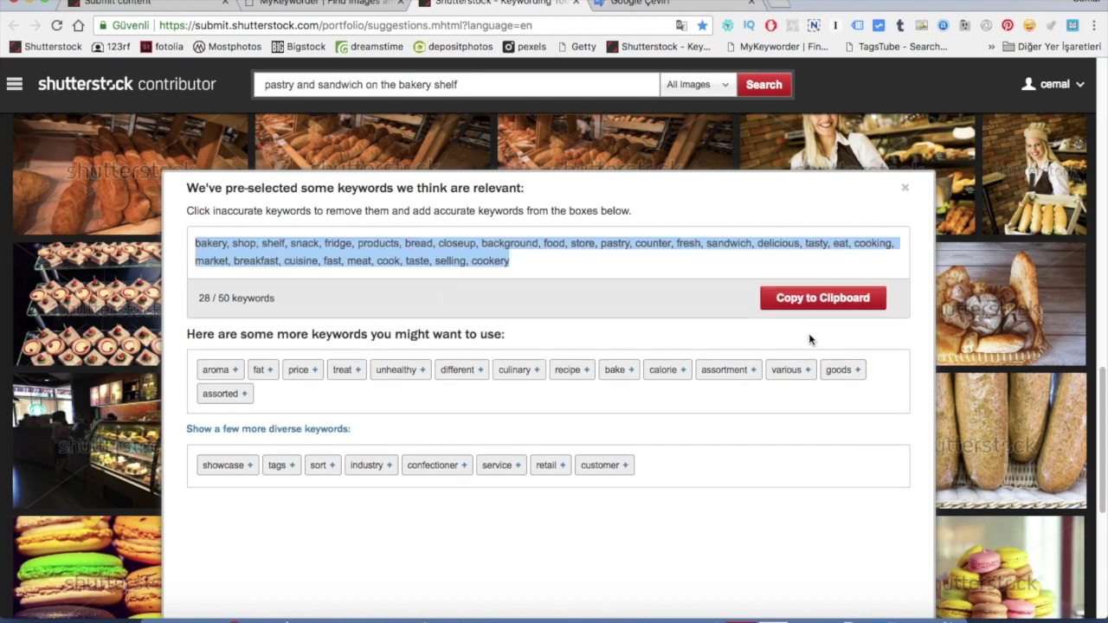
right_click(452, 261)
click(462, 277)
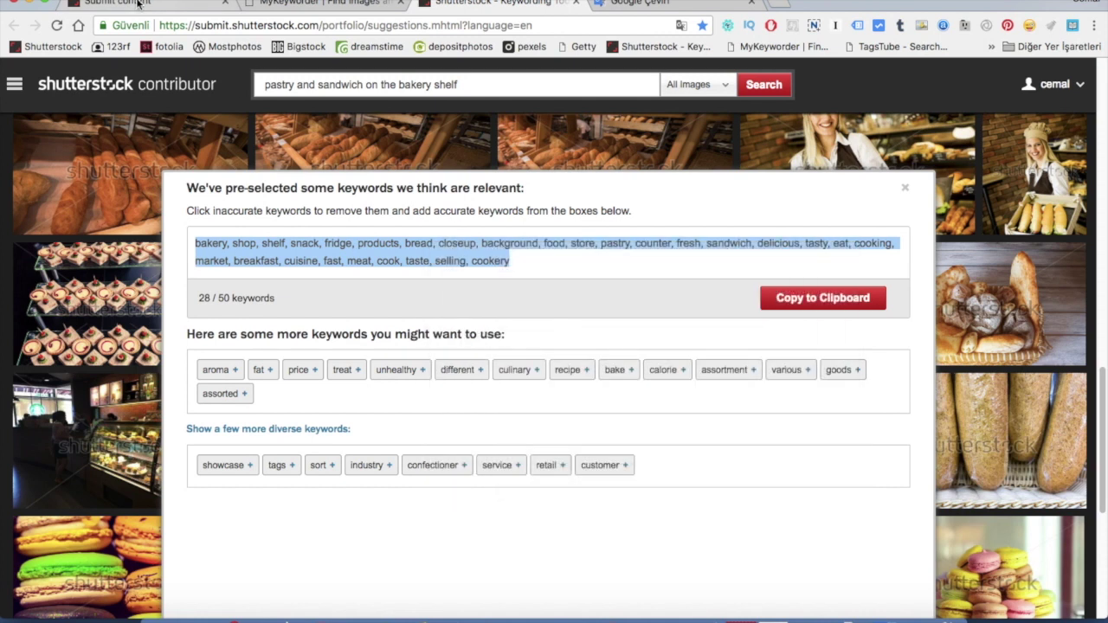
click(144, 4)
right_click(952, 197)
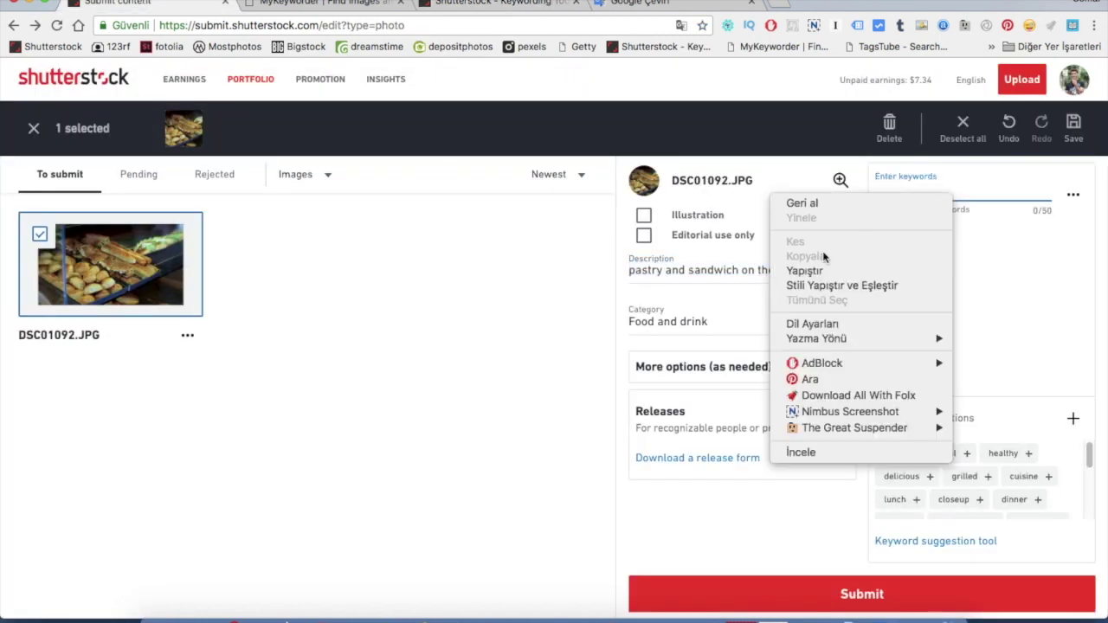
click(806, 270)
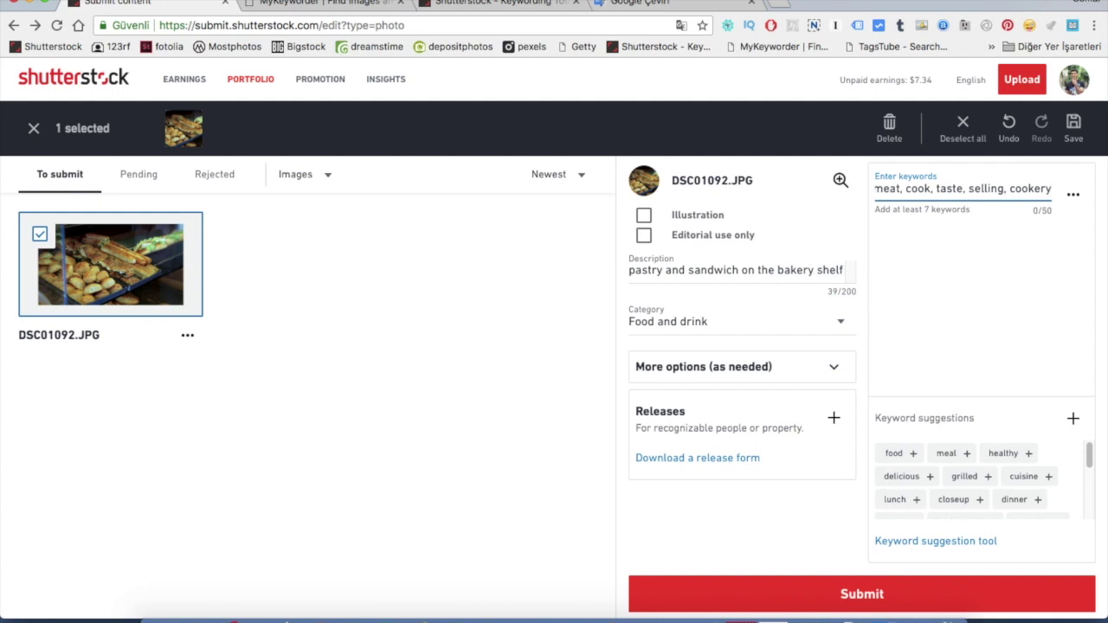
key(Return)
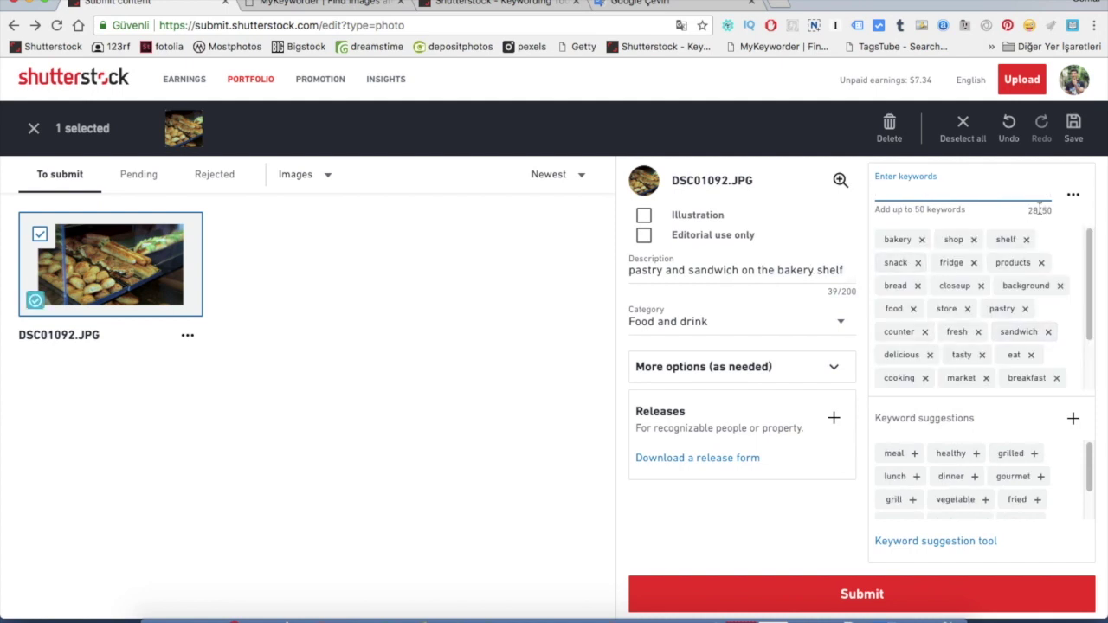
scroll(968, 474, down, 2)
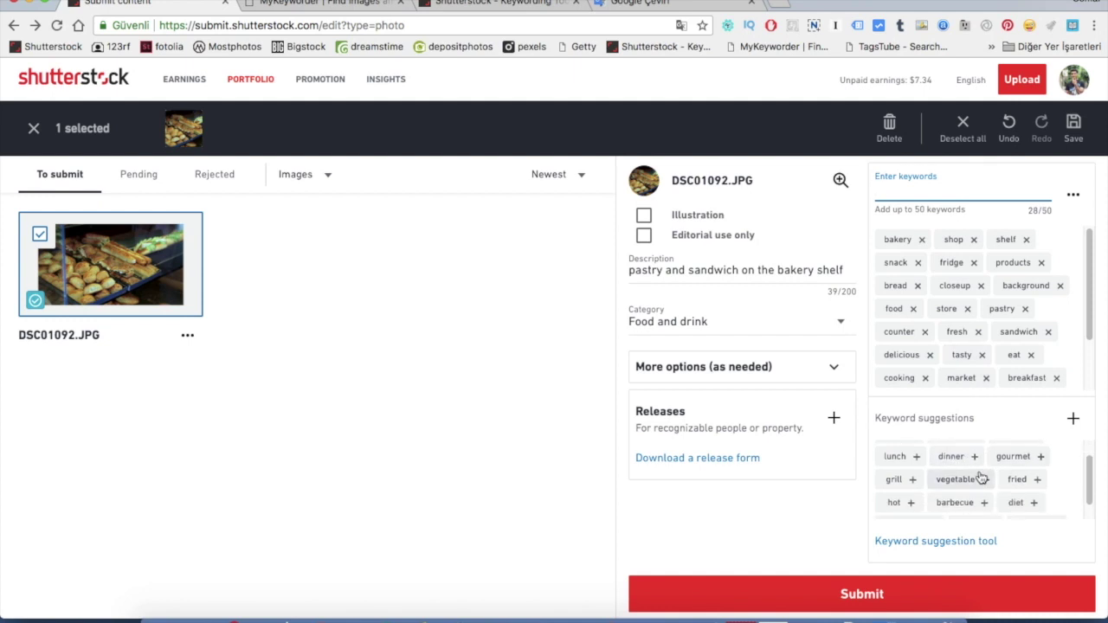
scroll(985, 488, up, 2)
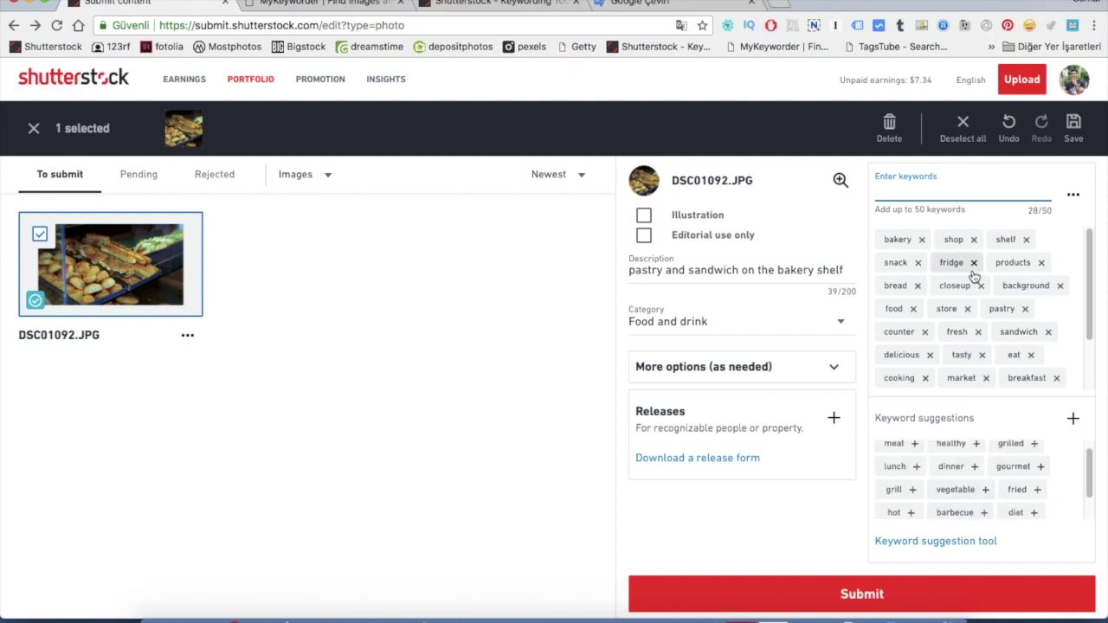
Switch to the MyKeyworder site and look at its keyword search field and tools
click(485, 4)
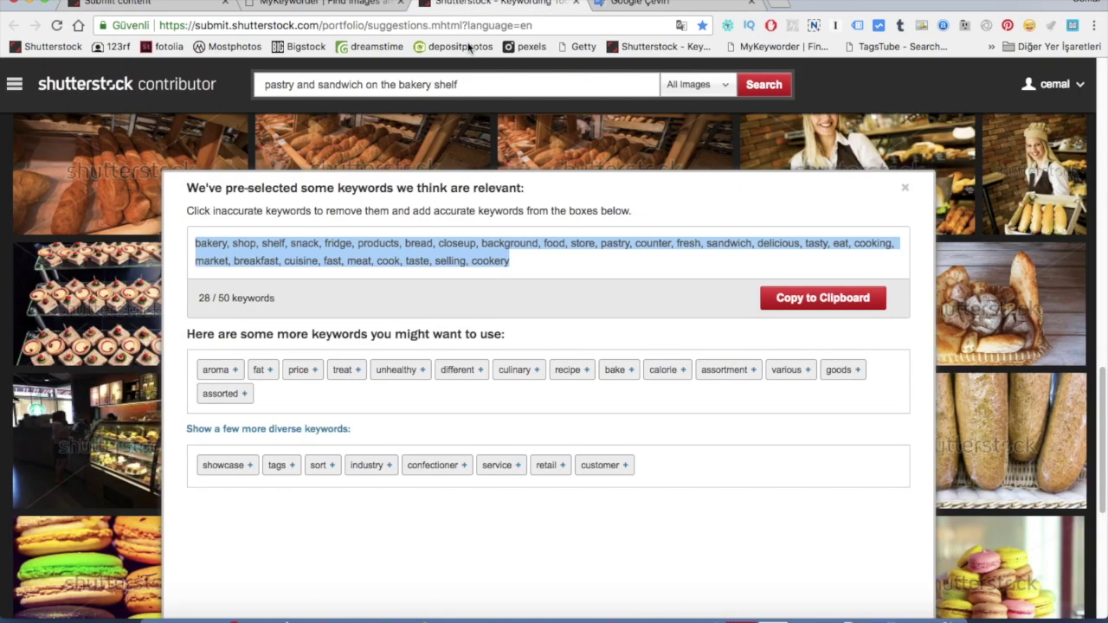
click(297, 4)
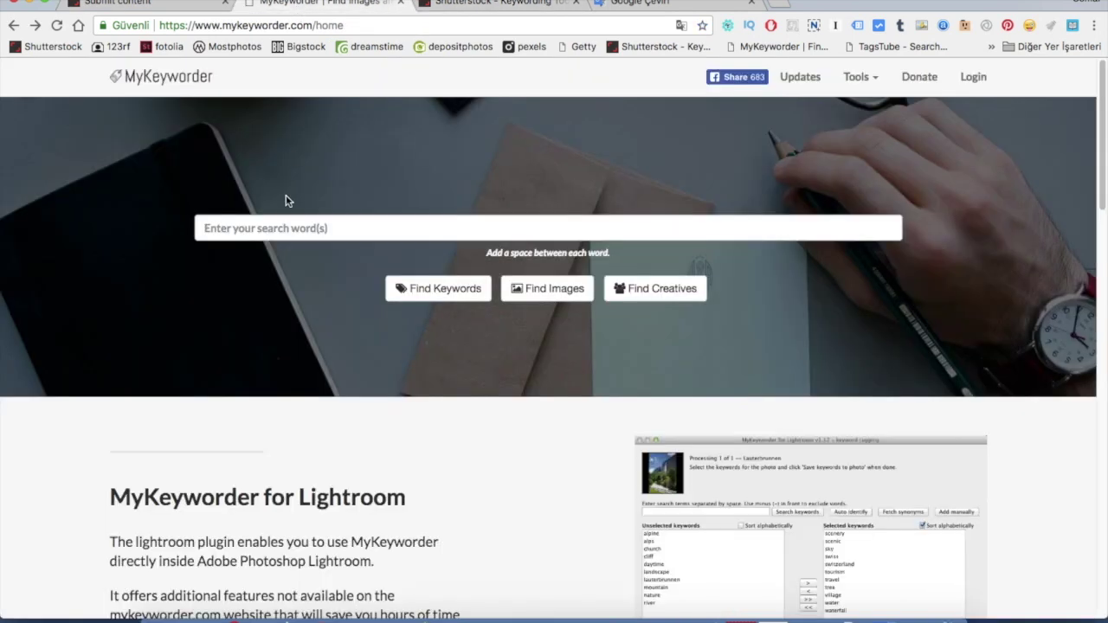
click(306, 229)
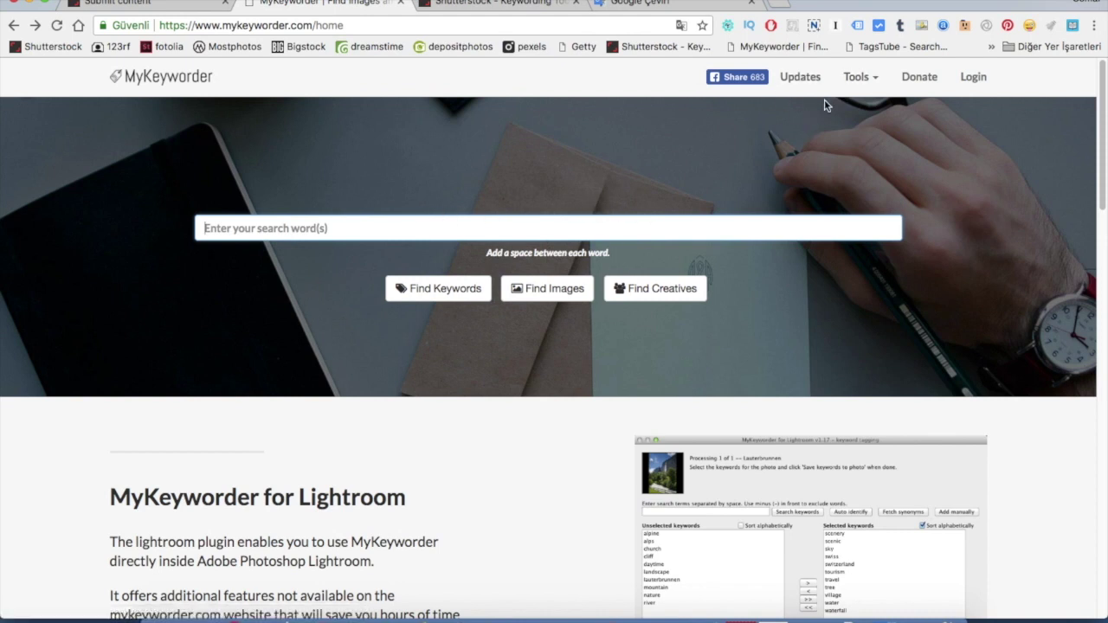
click(866, 78)
click(473, 226)
Copy the photo's description from the submission page and find keywords for "pastry and sandwich on the bakery shelf" in MyKeyworder
click(130, 2)
triple_click(730, 270)
right_click(730, 272)
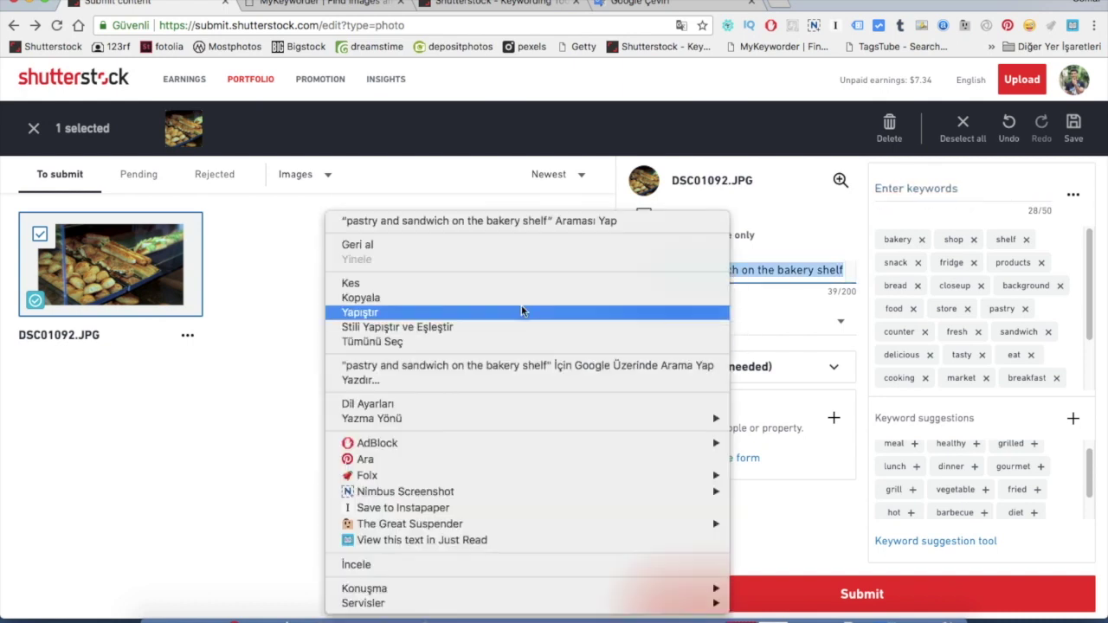
click(389, 298)
click(333, 4)
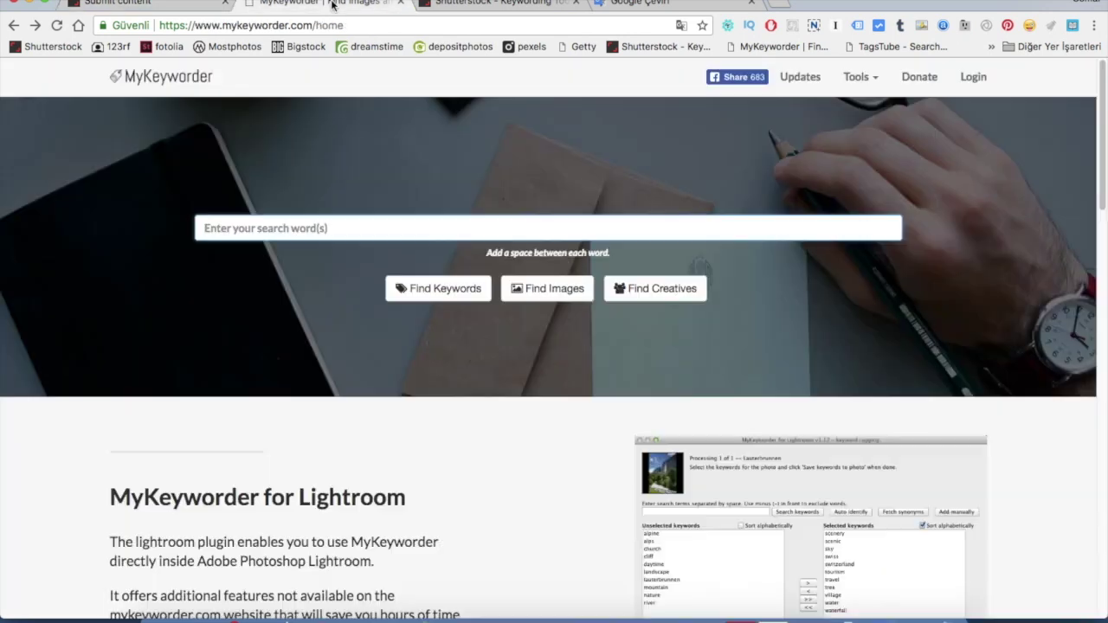
right_click(300, 222)
click(353, 291)
click(440, 291)
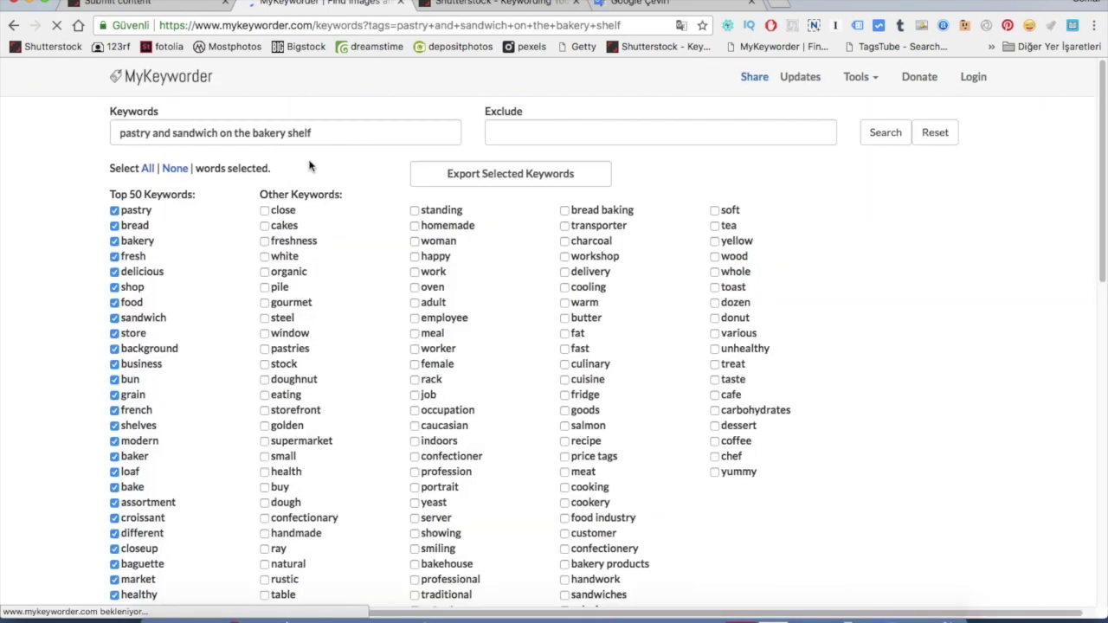
Go through the found keywords, deselecting and reselecting "loaf" and "baker" in the top 50 list
scroll(371, 217, down, 6)
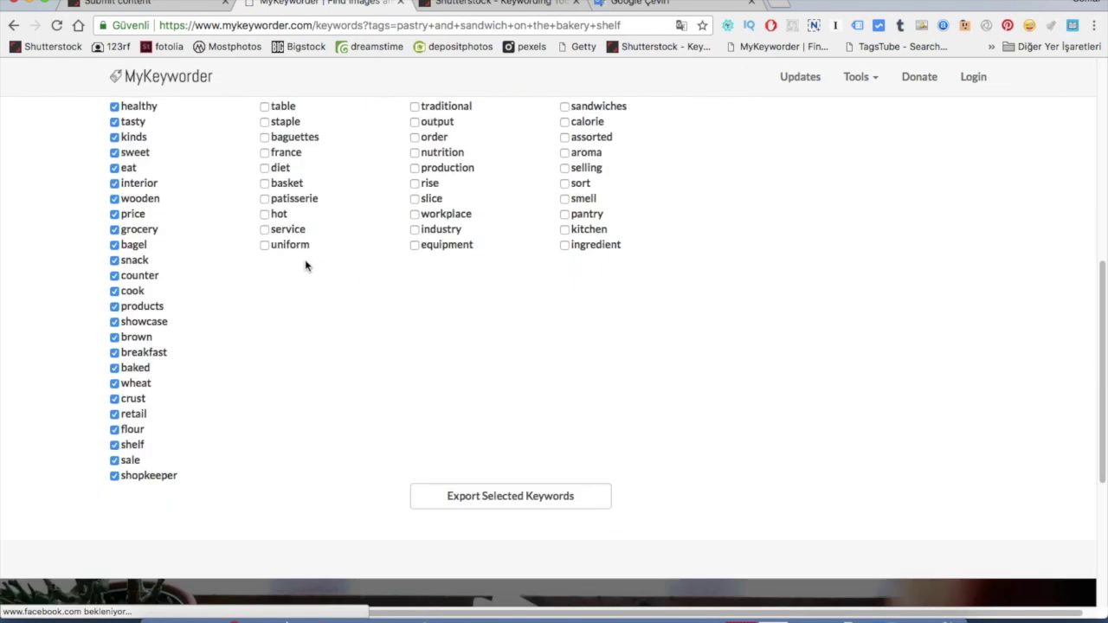
scroll(305, 265, up, 6)
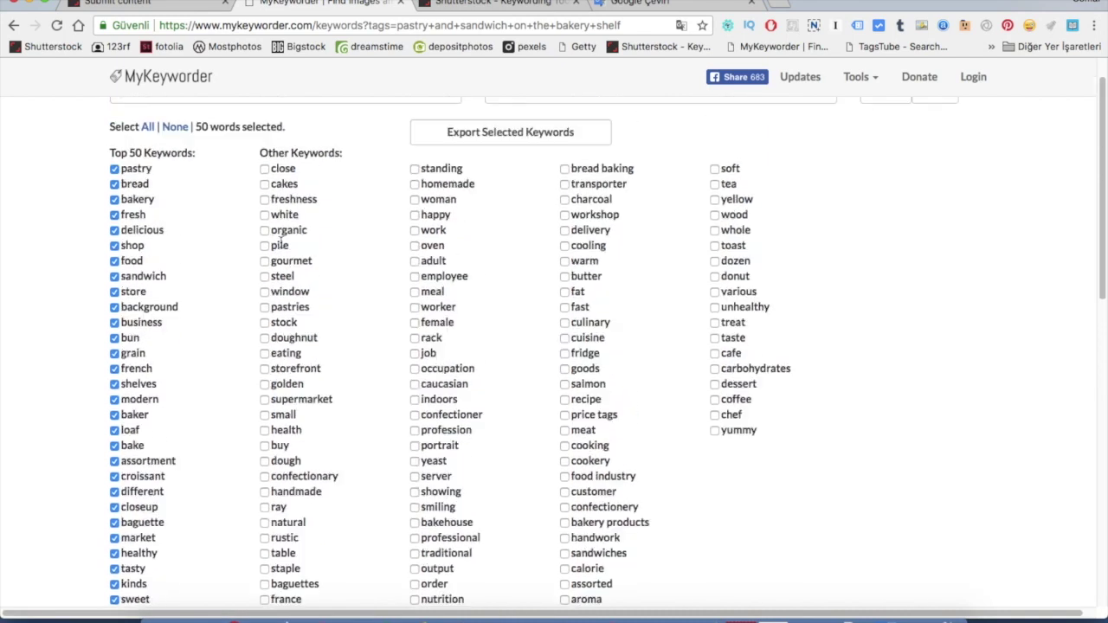
scroll(279, 237, up, 1)
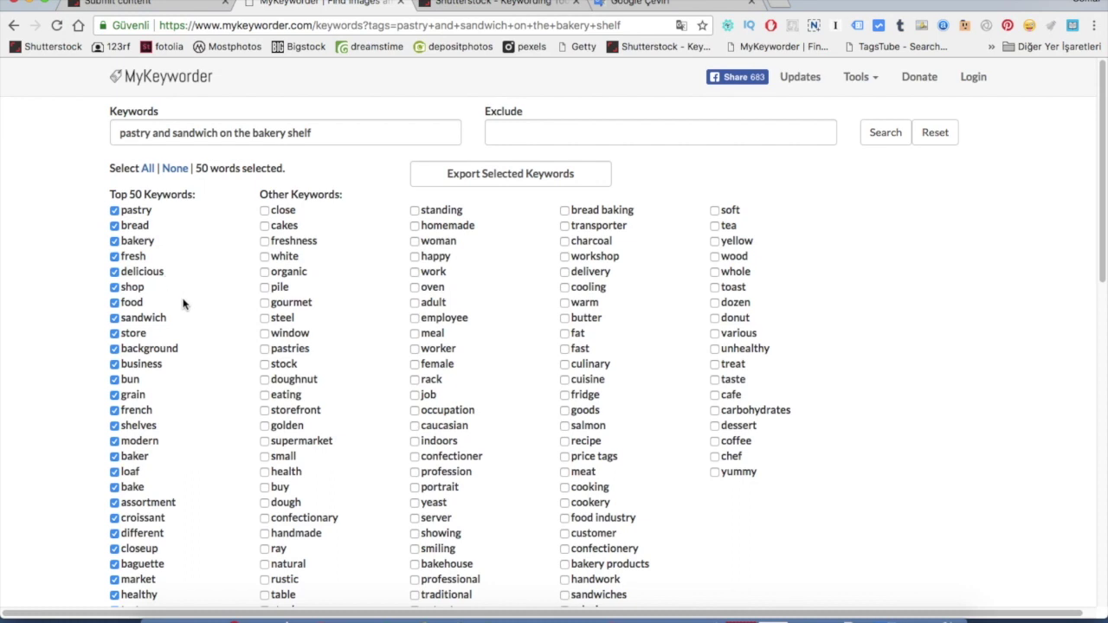
scroll(199, 337, down, 2)
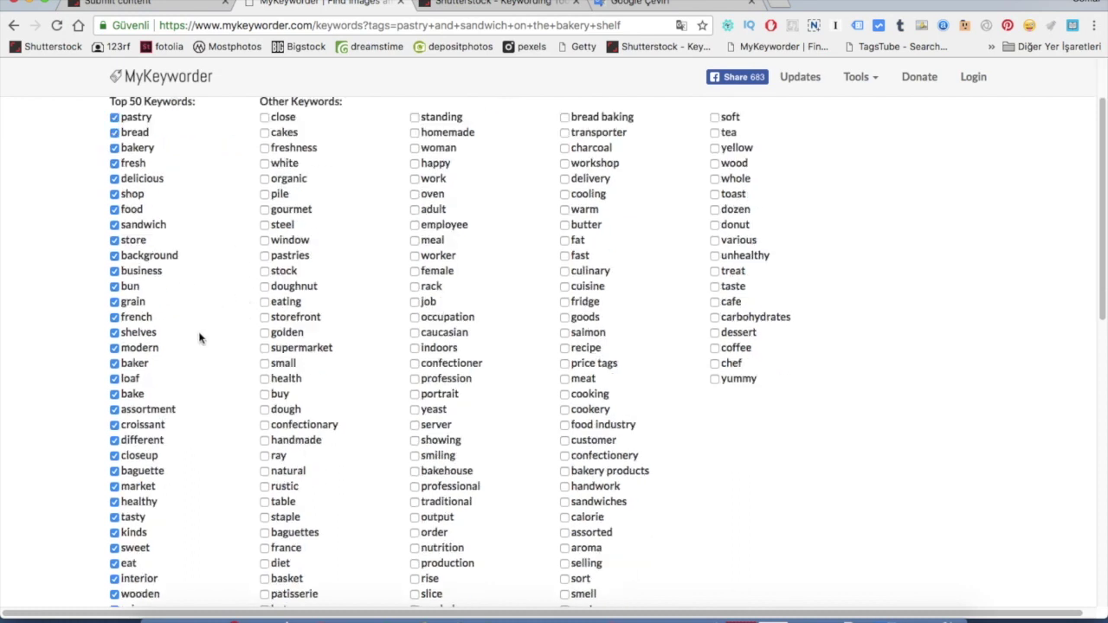
click(114, 379)
click(115, 364)
click(114, 363)
click(114, 379)
Replace "grain" with "eating" in the keyword selection
scroll(172, 307, down, 3)
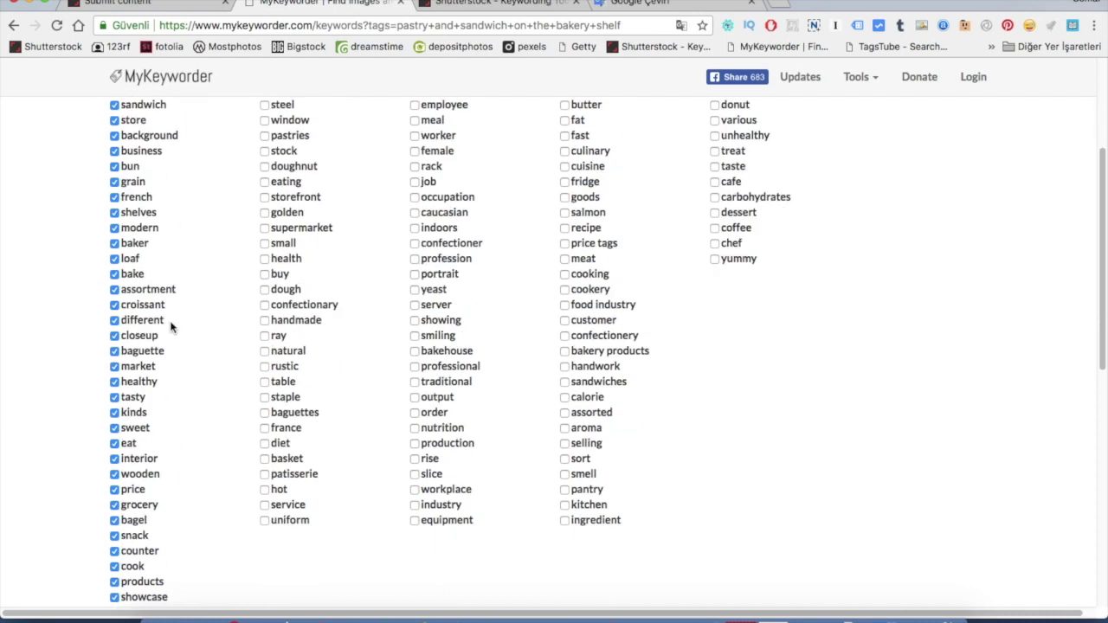
scroll(150, 260, up, 1)
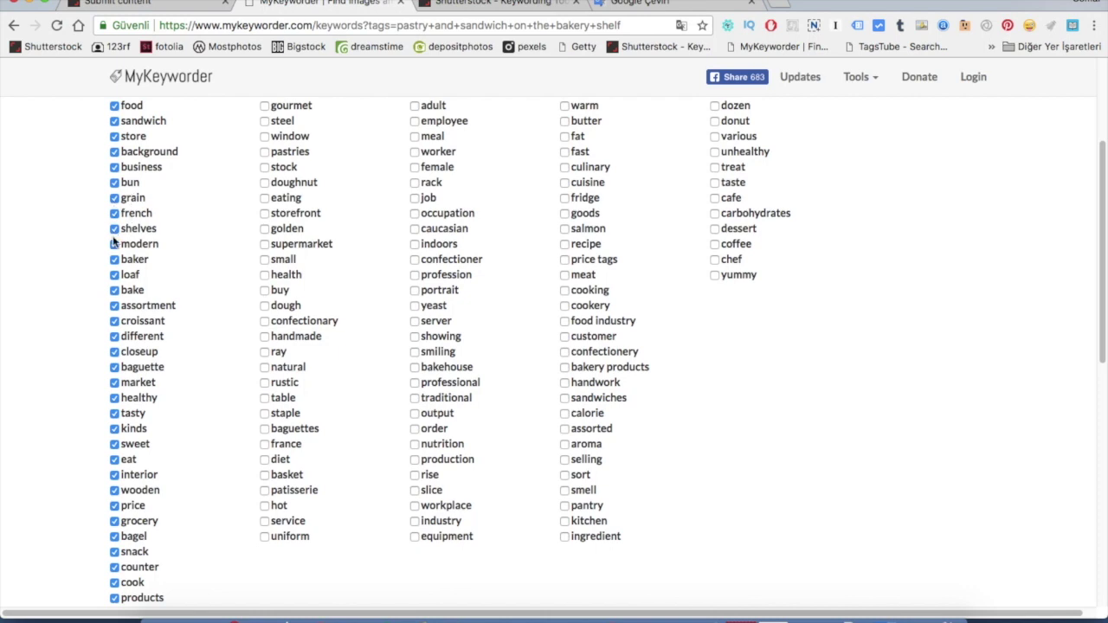
click(114, 199)
click(264, 198)
scroll(170, 303, up, 1)
scroll(256, 266, up, 4)
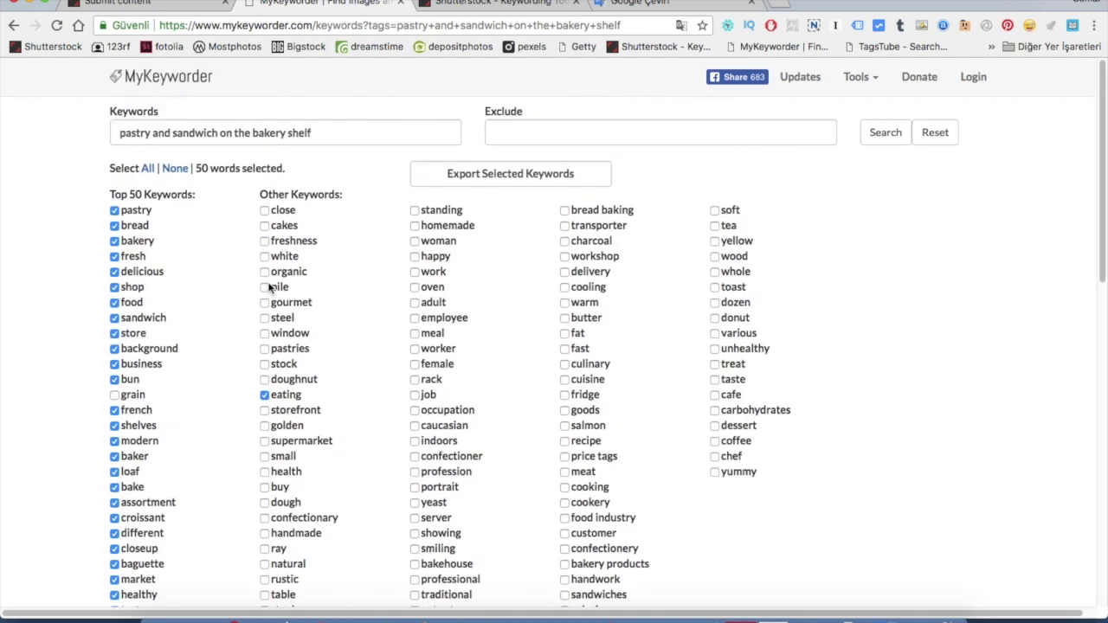
Export the 50 selected keywords in MyKeyworder and copy the whole exported keyword list
click(550, 182)
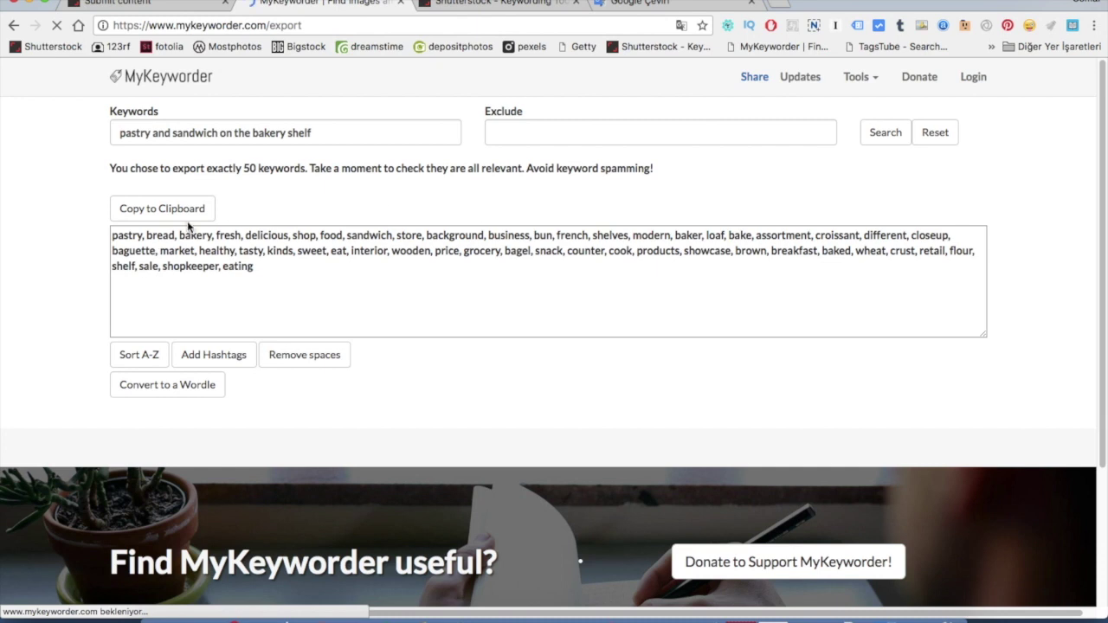
click(173, 211)
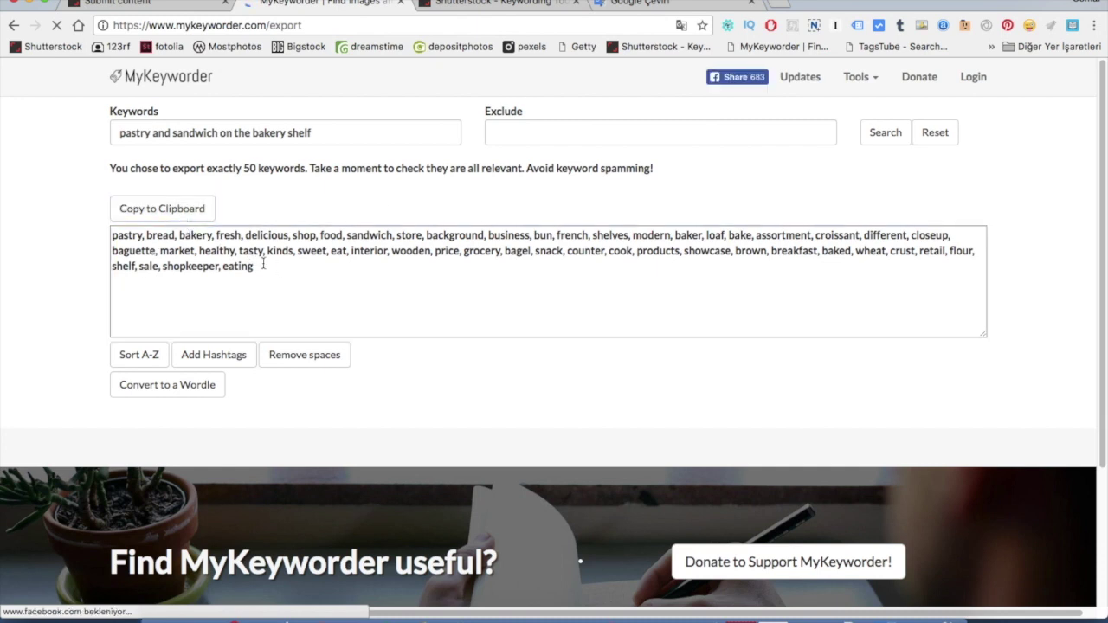
right_click(201, 251)
click(152, 249)
key(super+a)
right_click(239, 259)
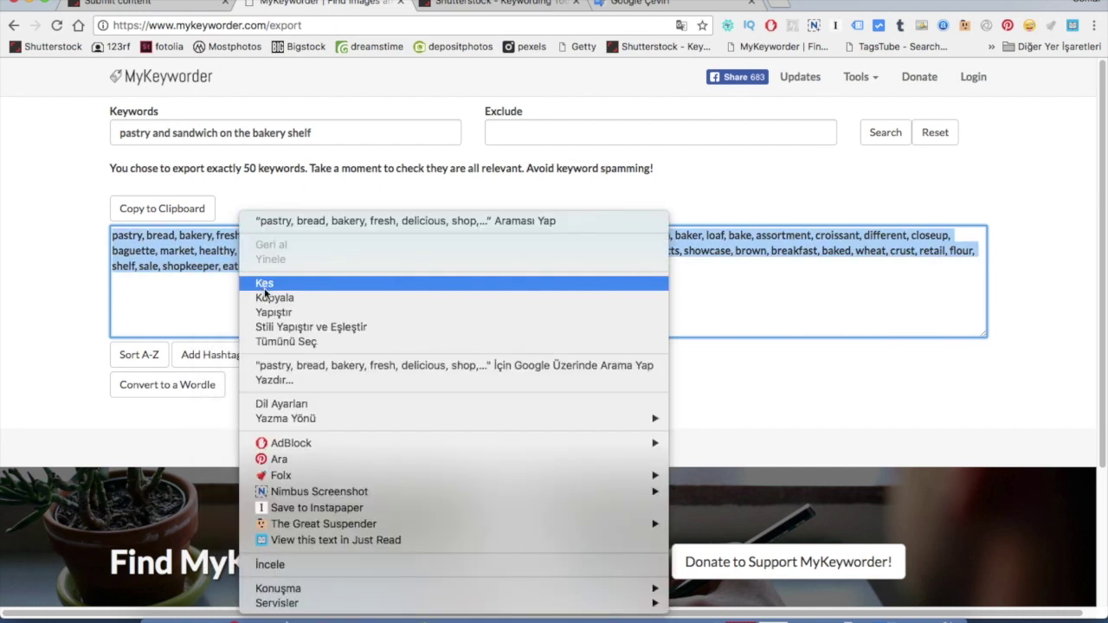
click(268, 297)
Return to the Shutterstock submission page and paste the copied keyword list into the keywords of DSC01092.JPG
click(173, 5)
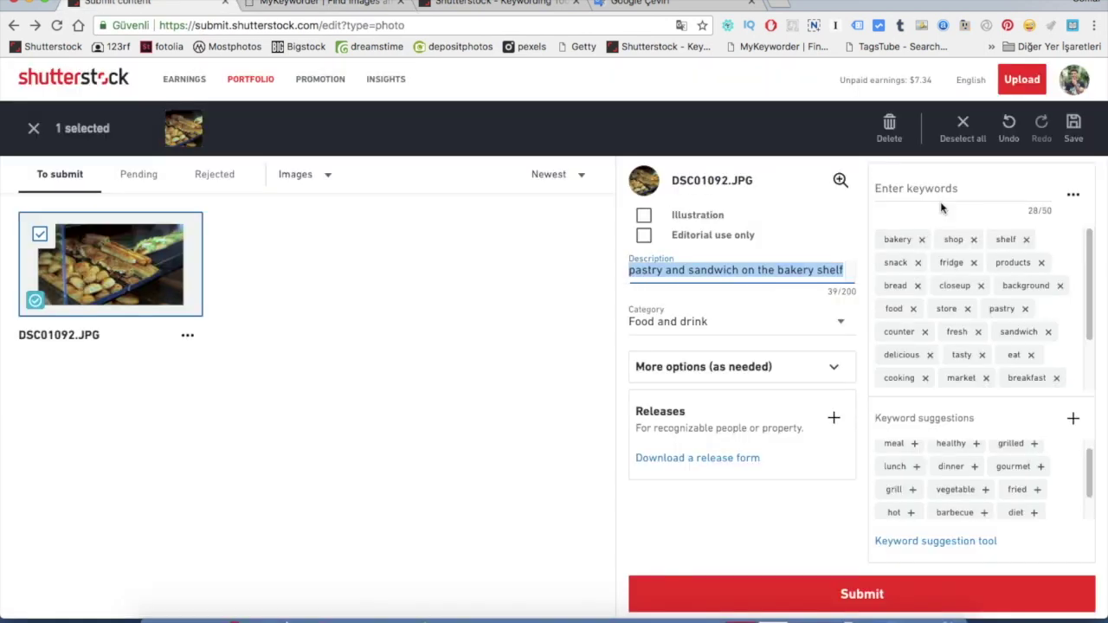
click(942, 208)
key(super+v)
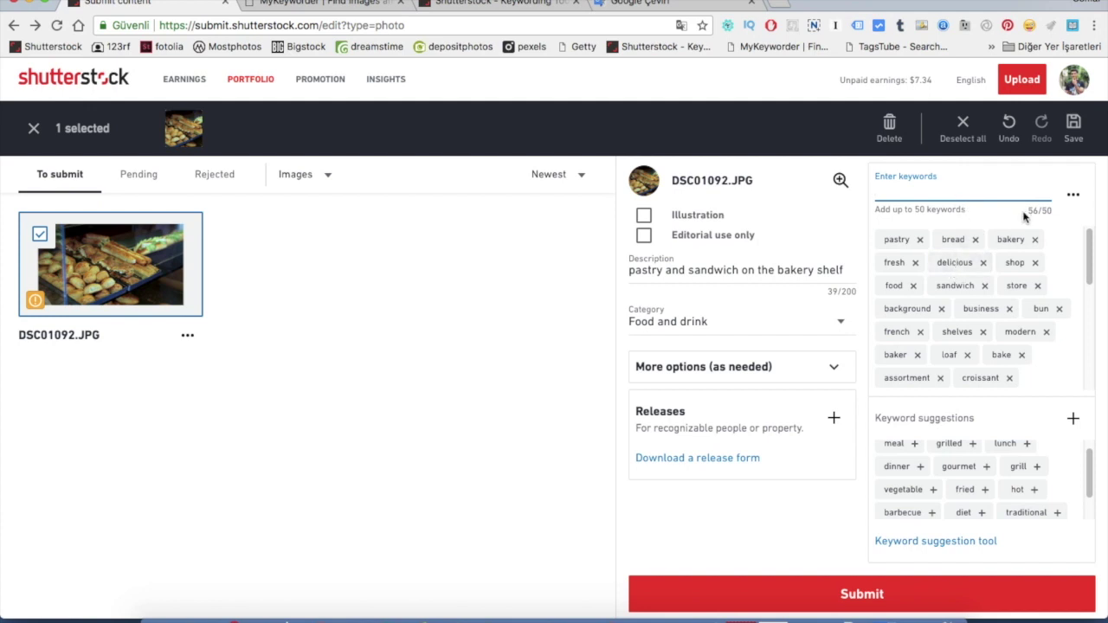
Remove the keywords "store", "background", "business", "bun", "baker" and "loaf" from the photo, and submit it
click(1037, 285)
click(1064, 285)
click(1052, 286)
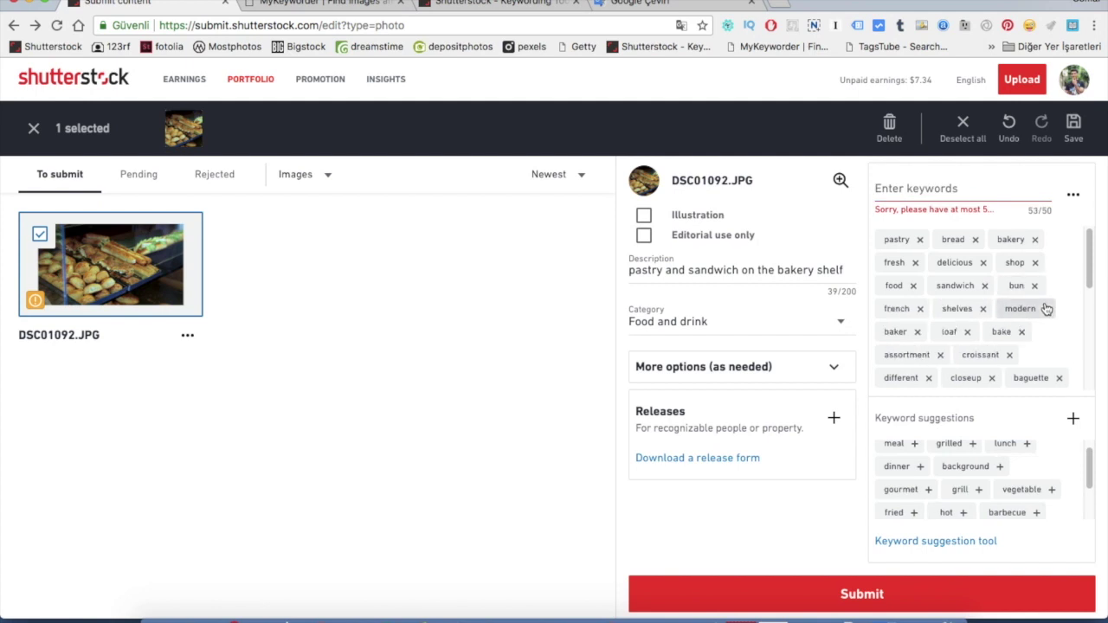
click(1038, 286)
click(1045, 309)
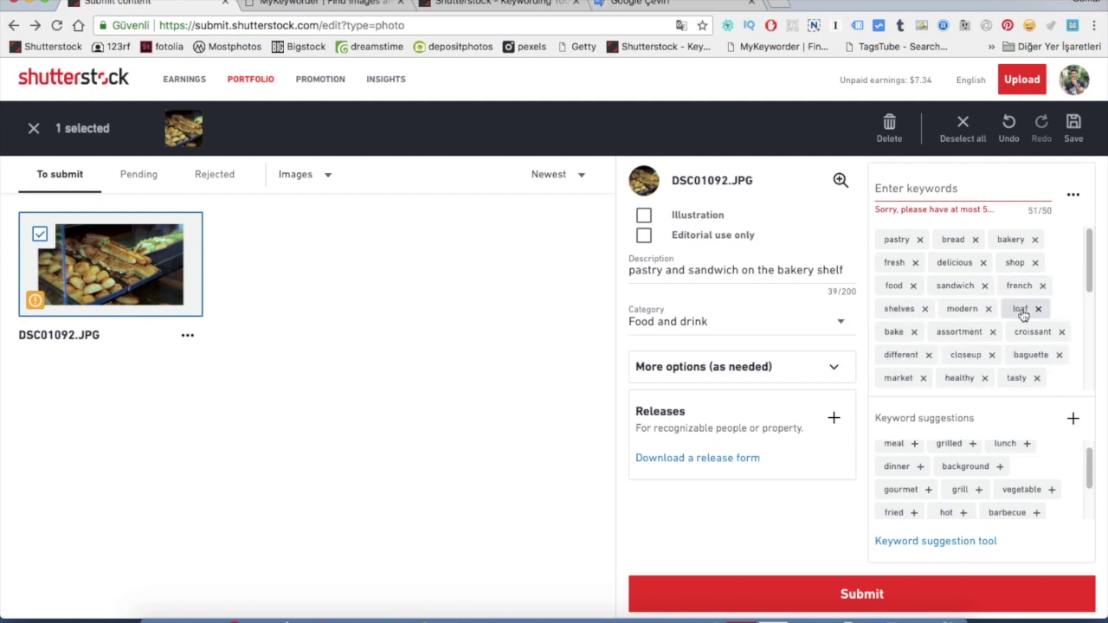
click(1040, 309)
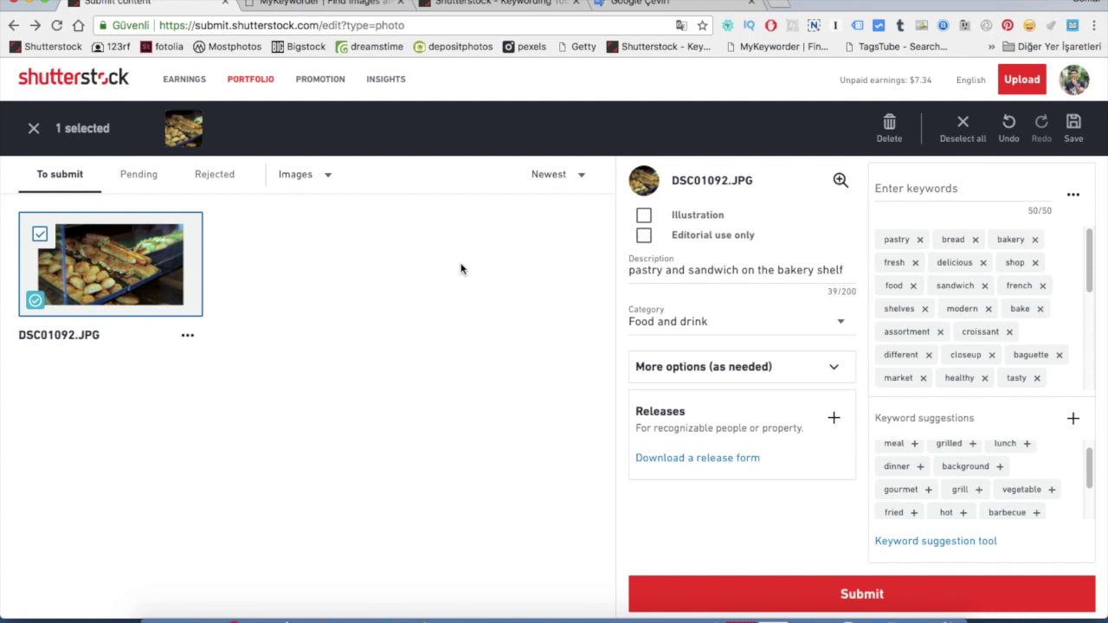
click(810, 587)
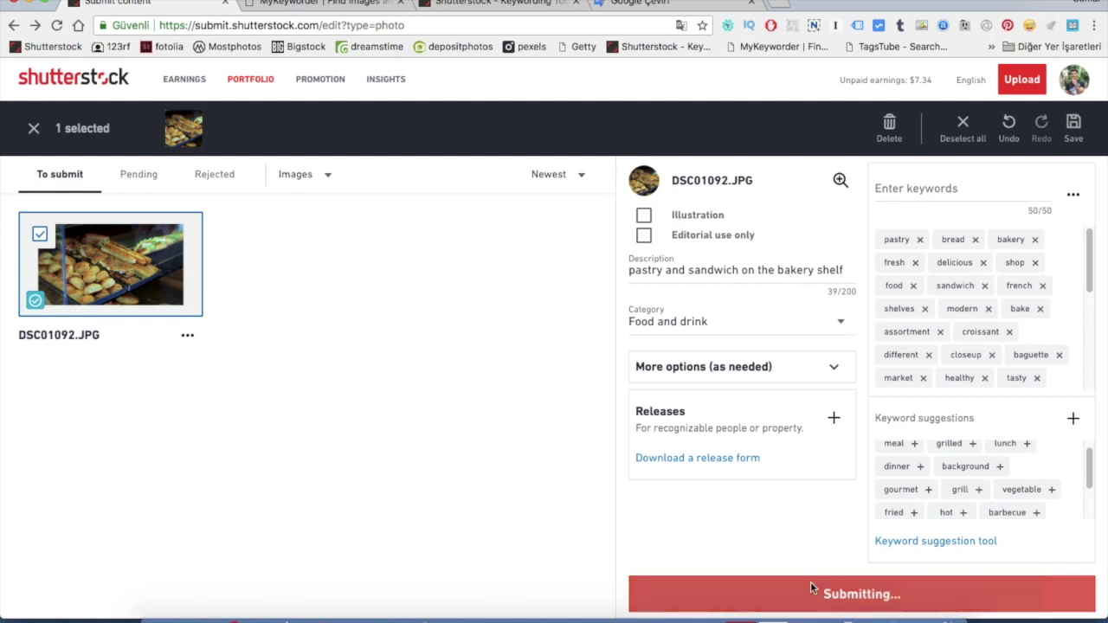